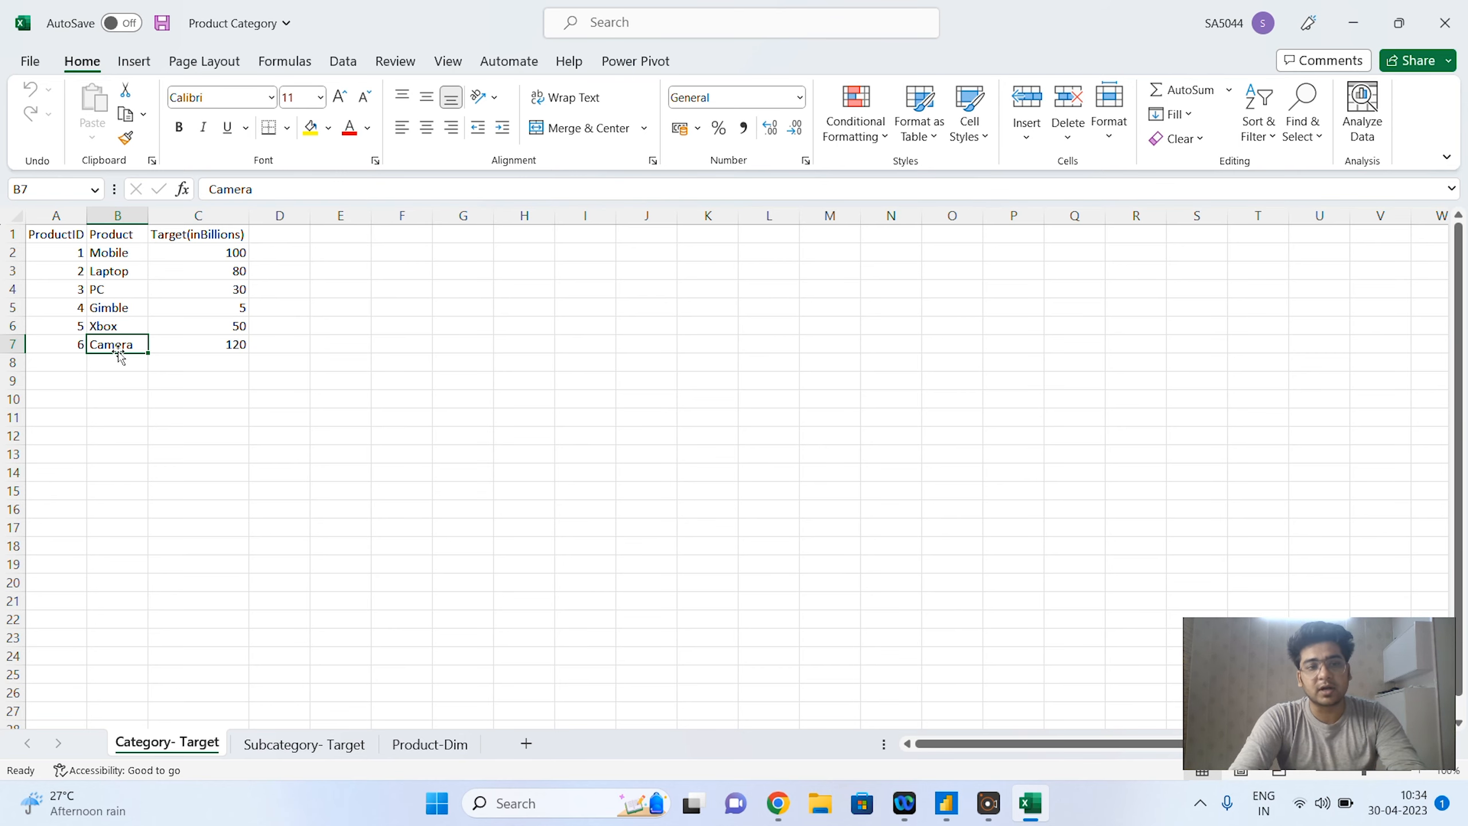
Step: Examine the ProductID and Target values of the product 1 rows on the Subcategory- Target sheet
key(ctrl+Page_Down)
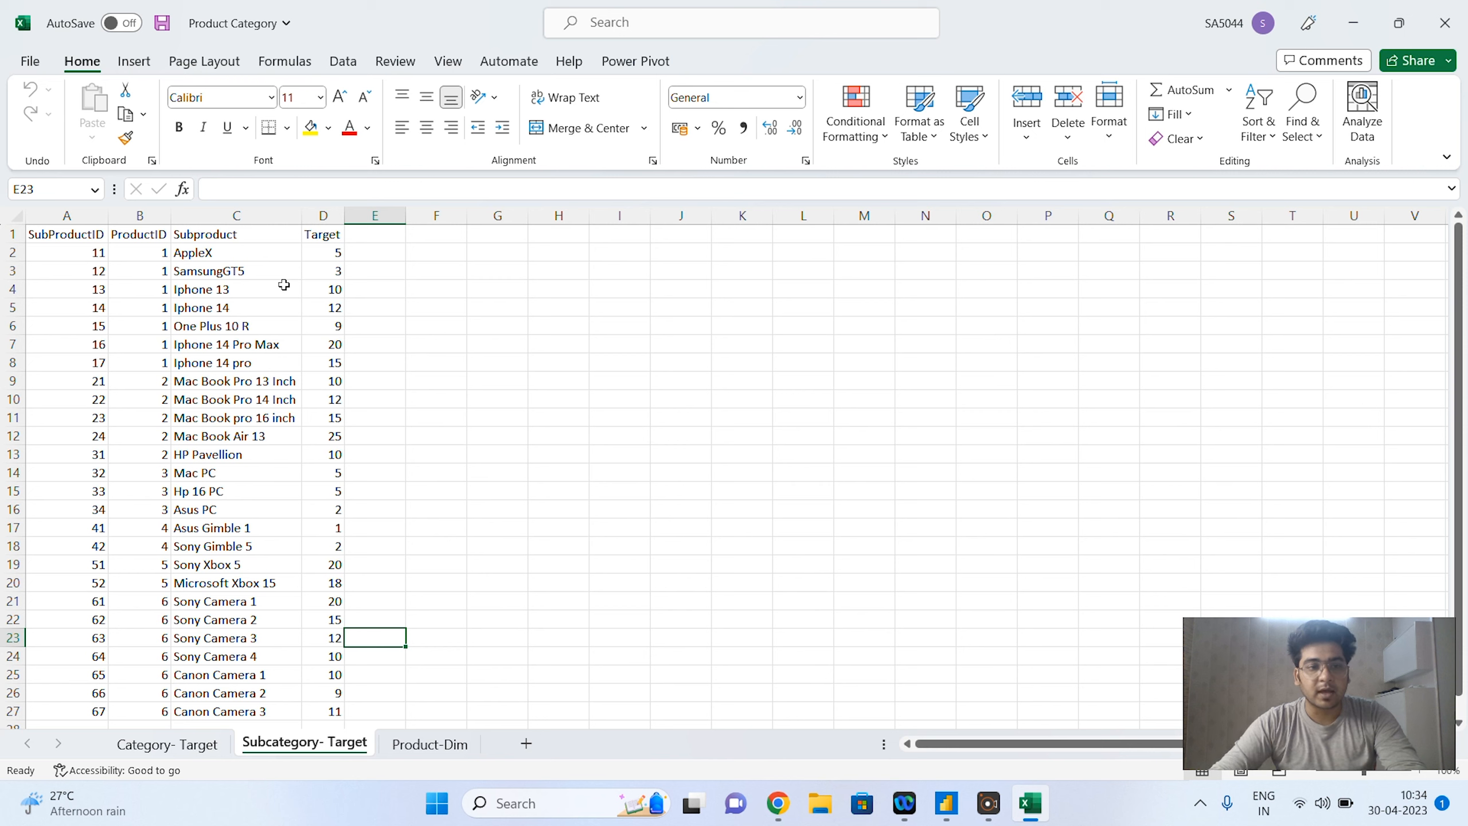
drag(157, 254, 161, 363)
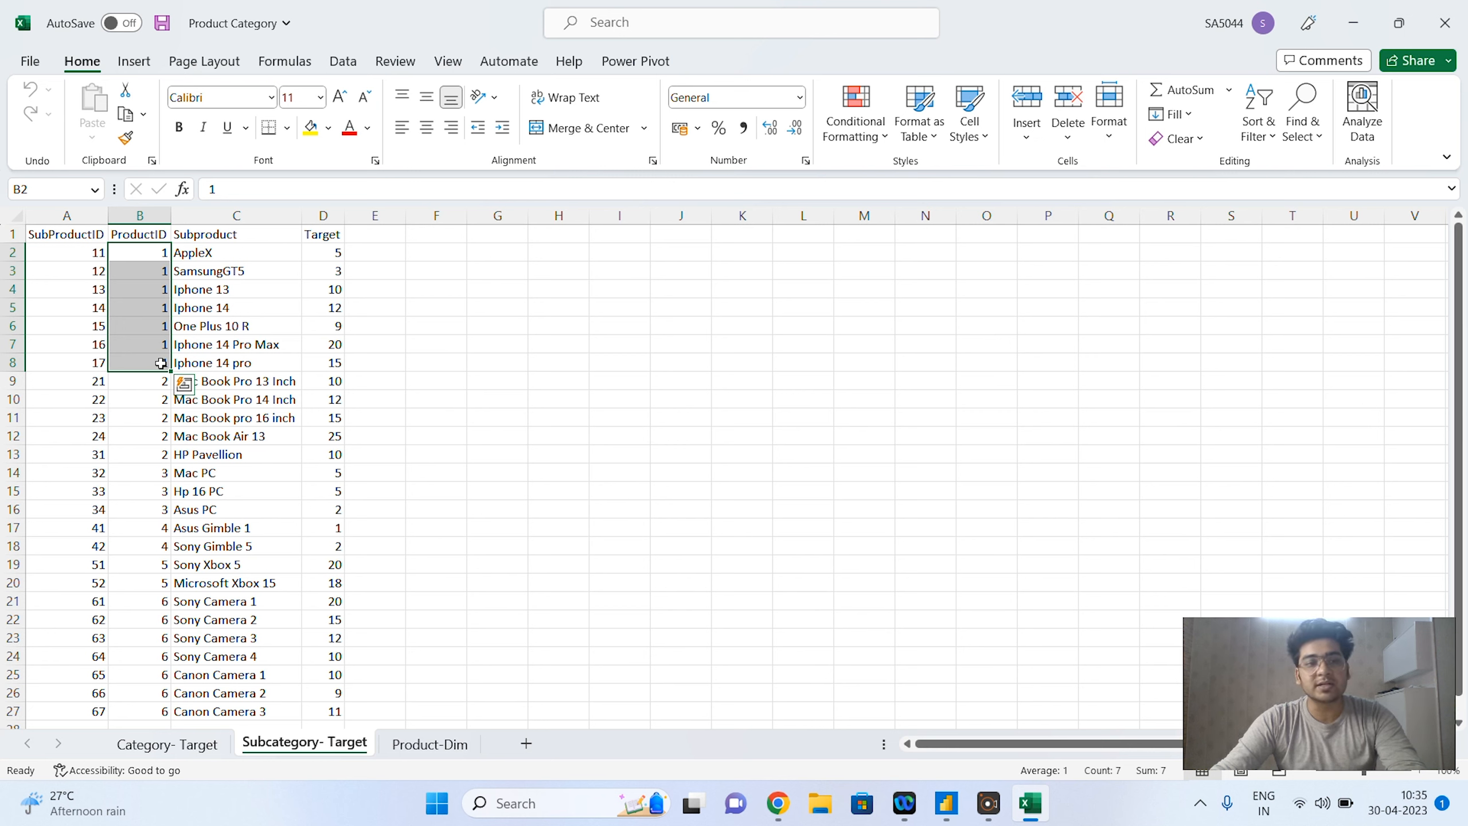
drag(339, 253, 326, 366)
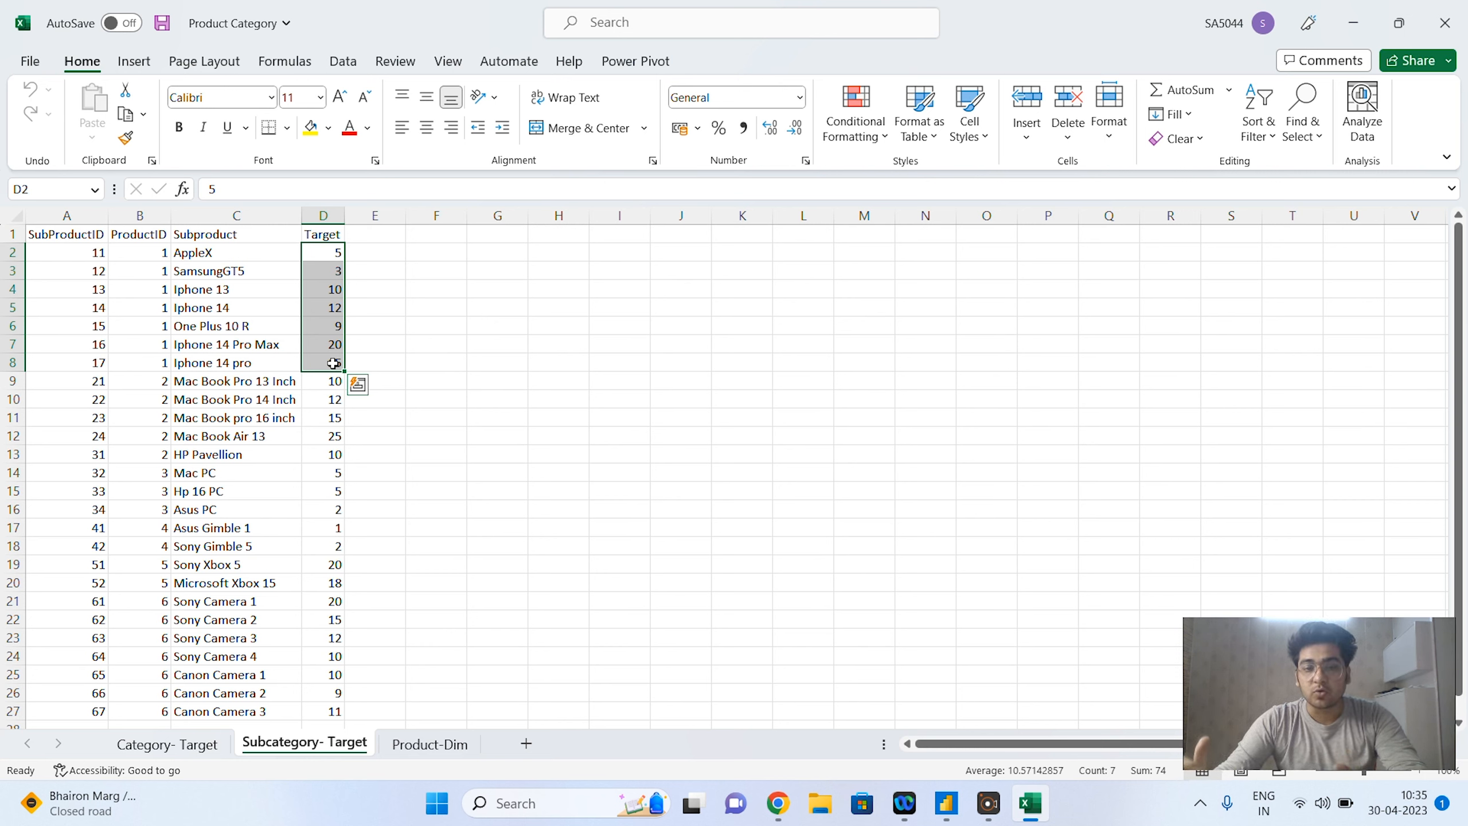
Step: Switch to Power BI Desktop and inspect the related Category- Target and Subcategory- Target tables in the model
click(1088, 790)
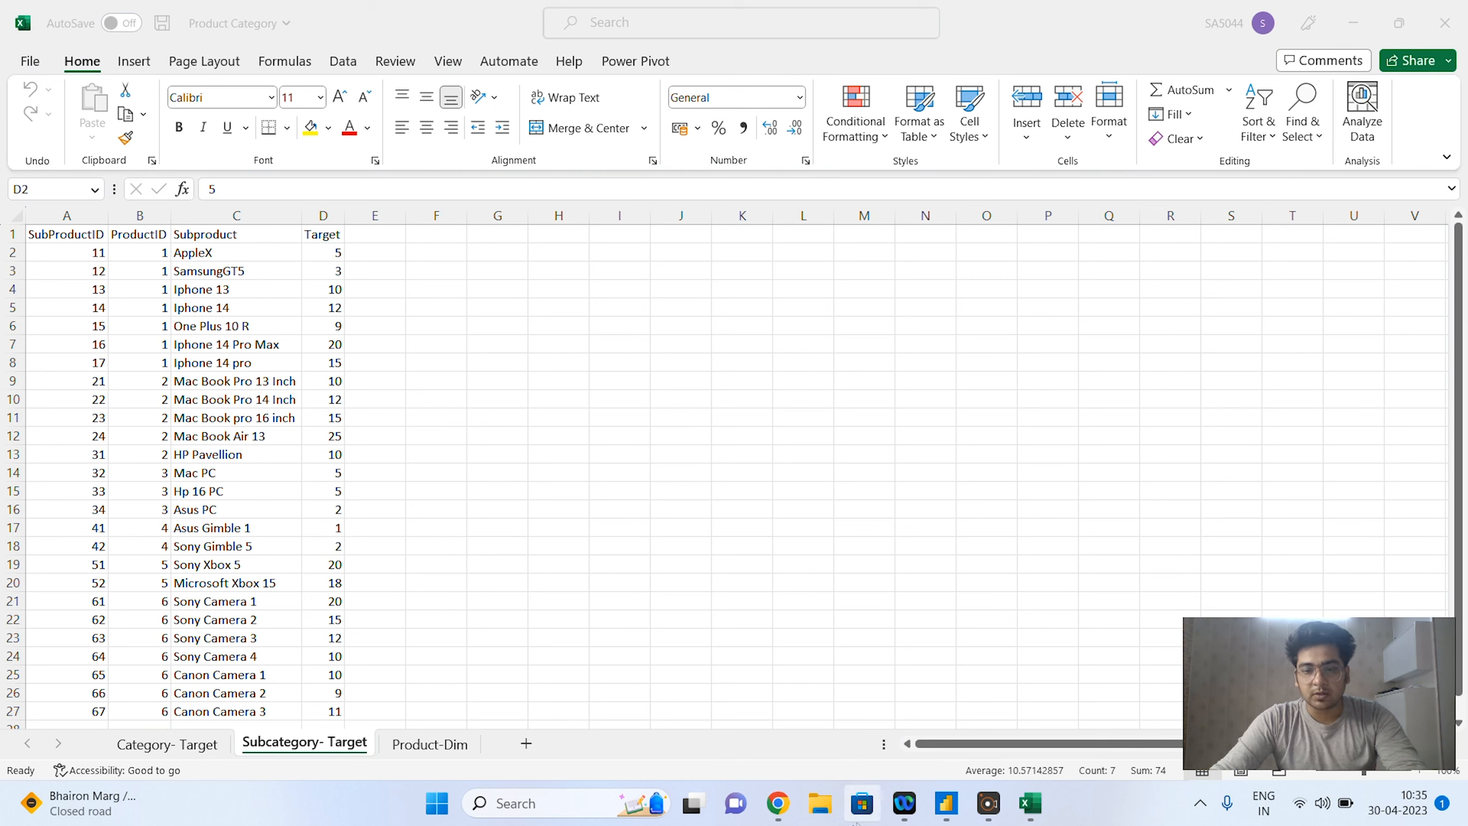
mouse_move(947, 805)
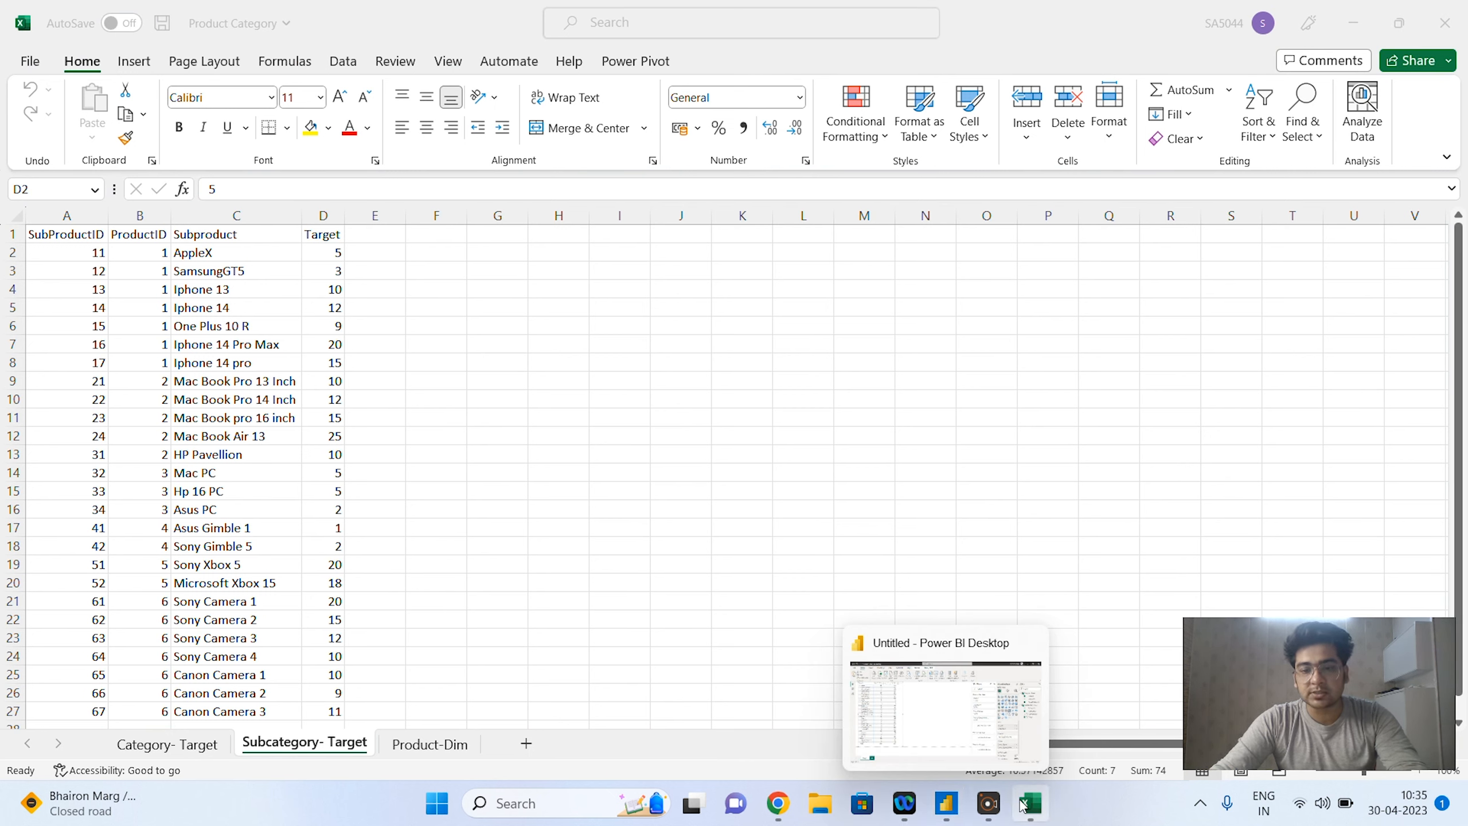
click(948, 804)
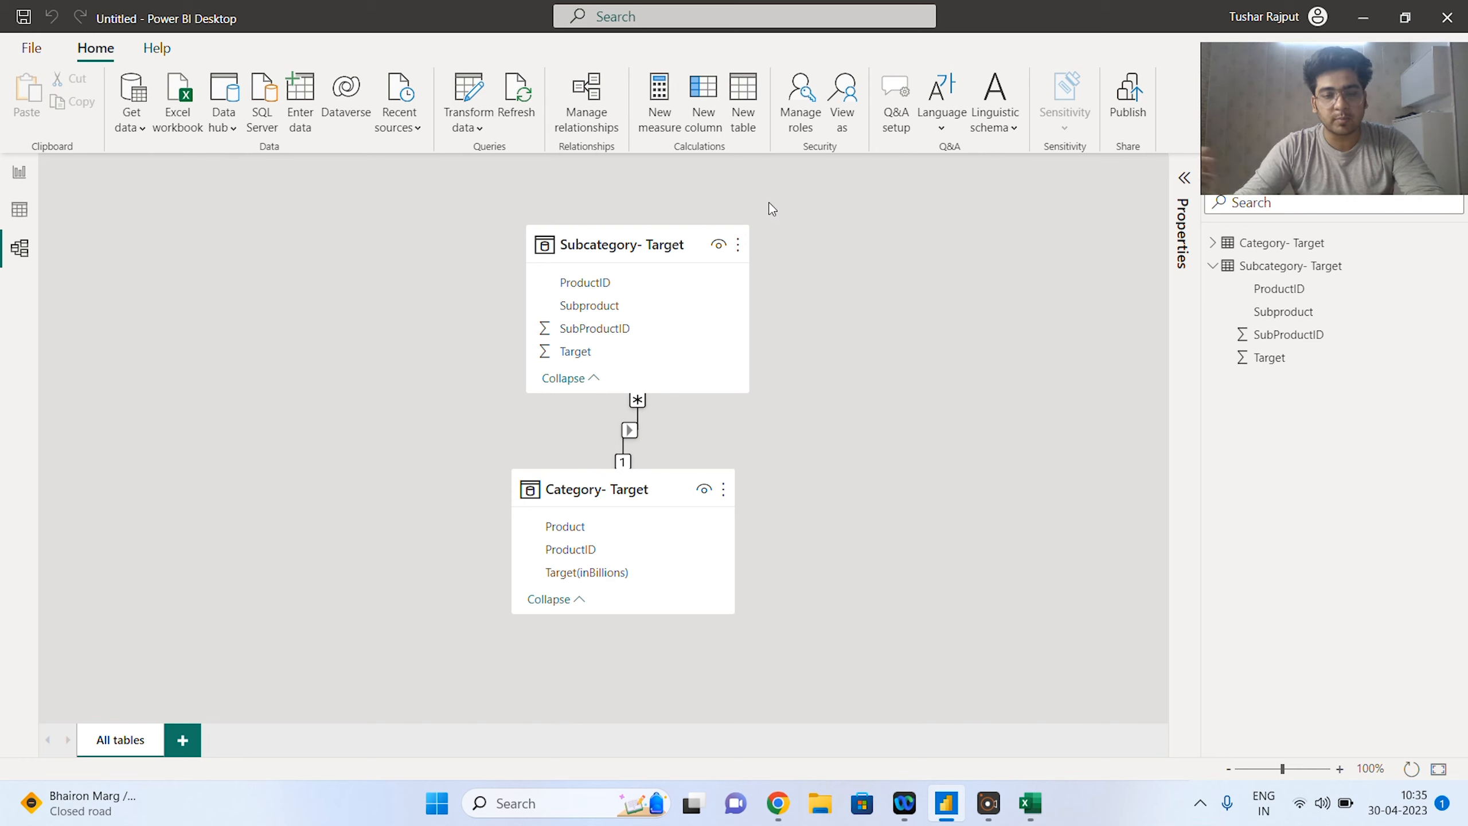
click(611, 497)
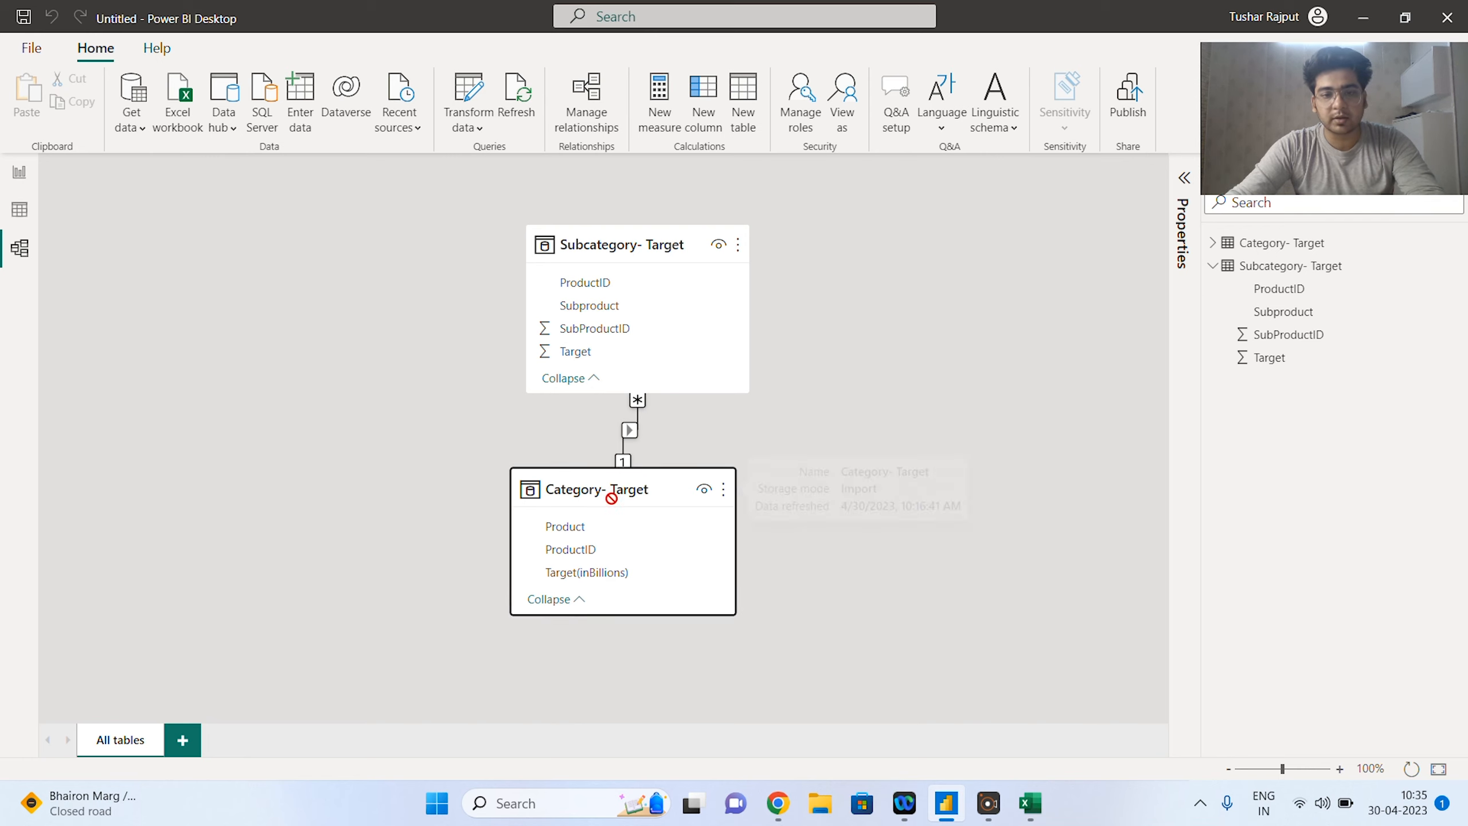
click(636, 245)
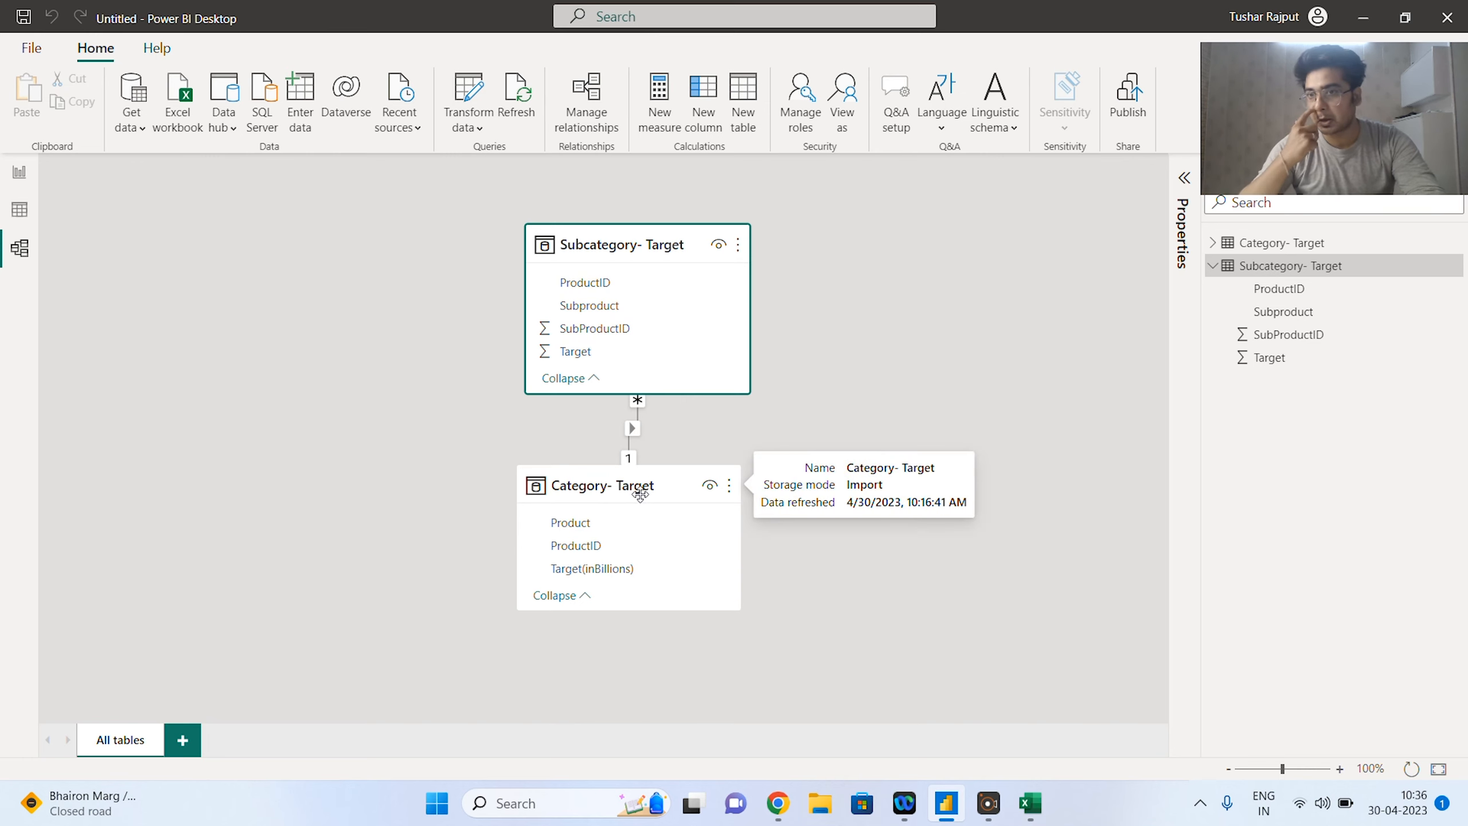
Step: Fill the report's empty matrix rows with Product and Subproduct as a hierarchy and expand it down one level
click(20, 174)
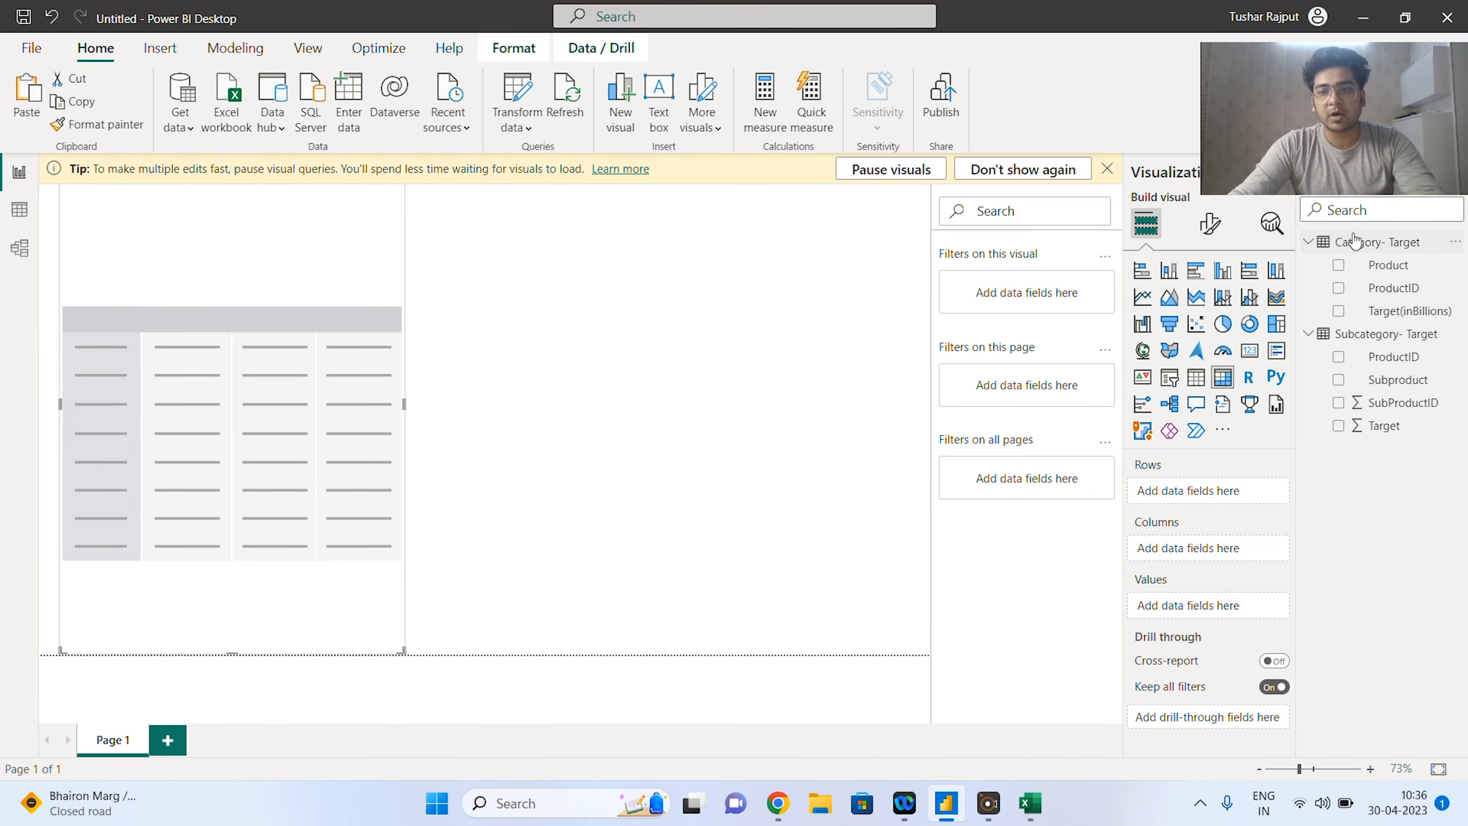
click(1106, 168)
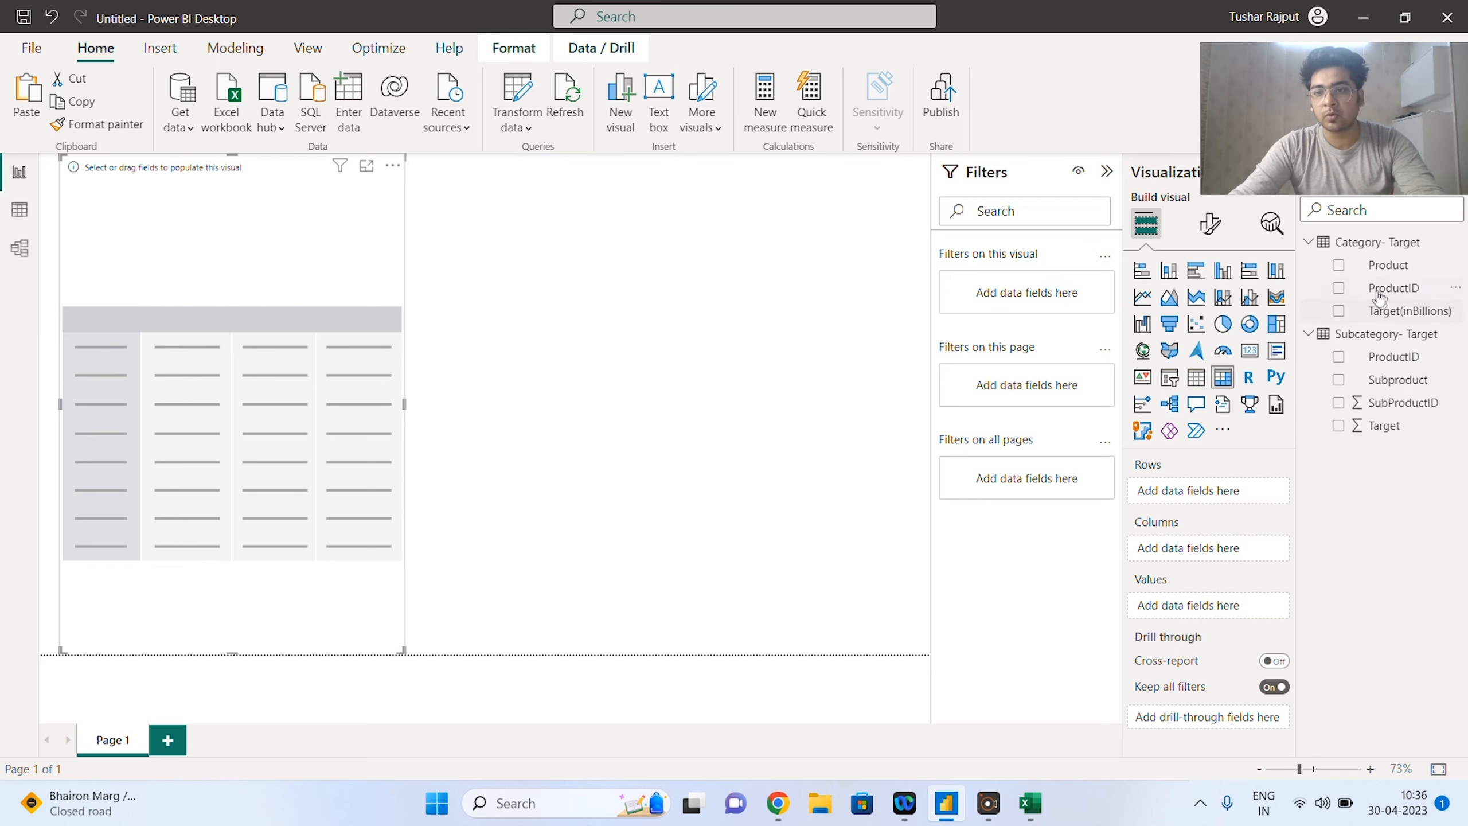
click(1339, 266)
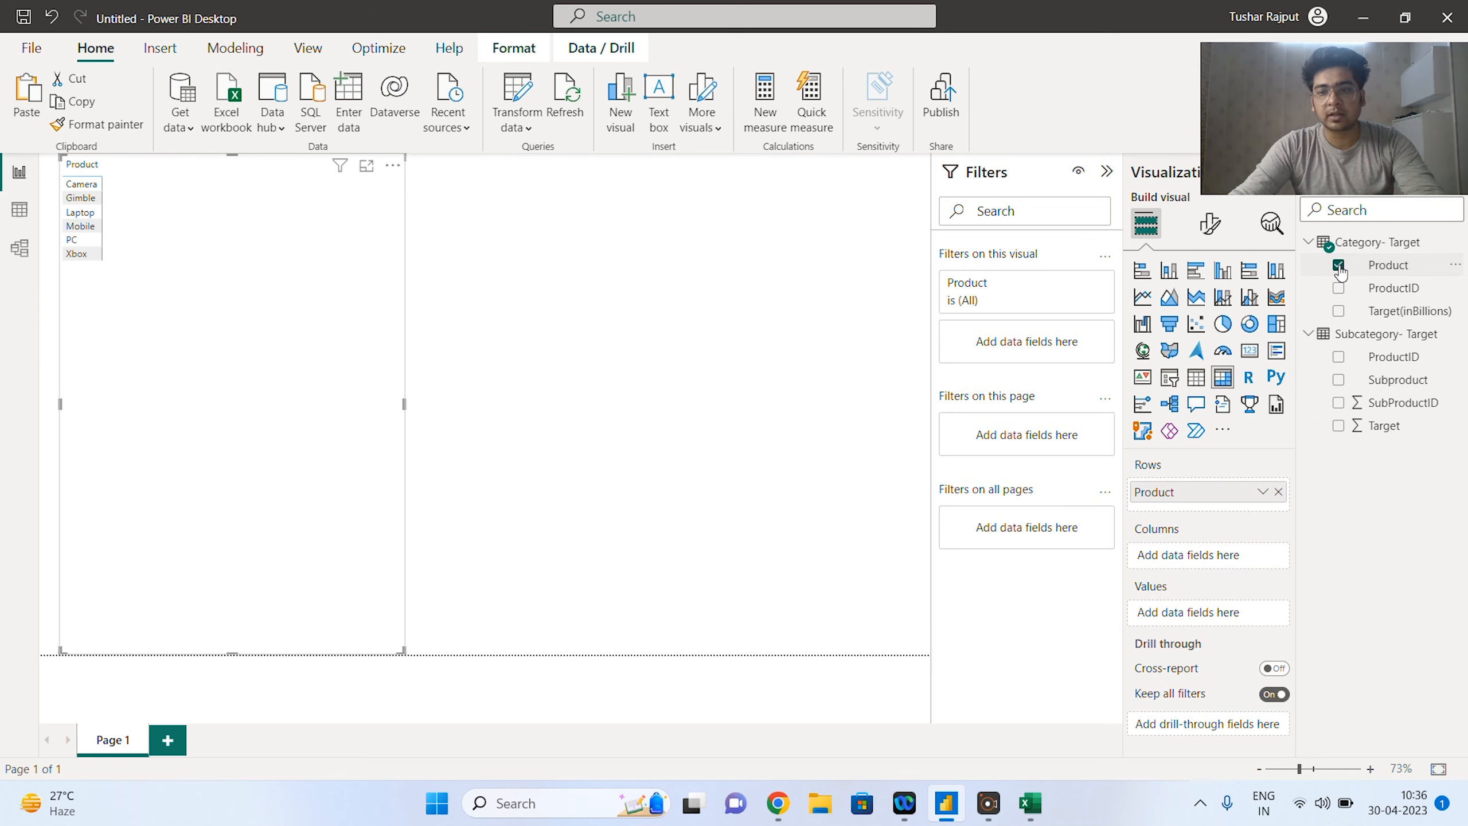
click(1337, 382)
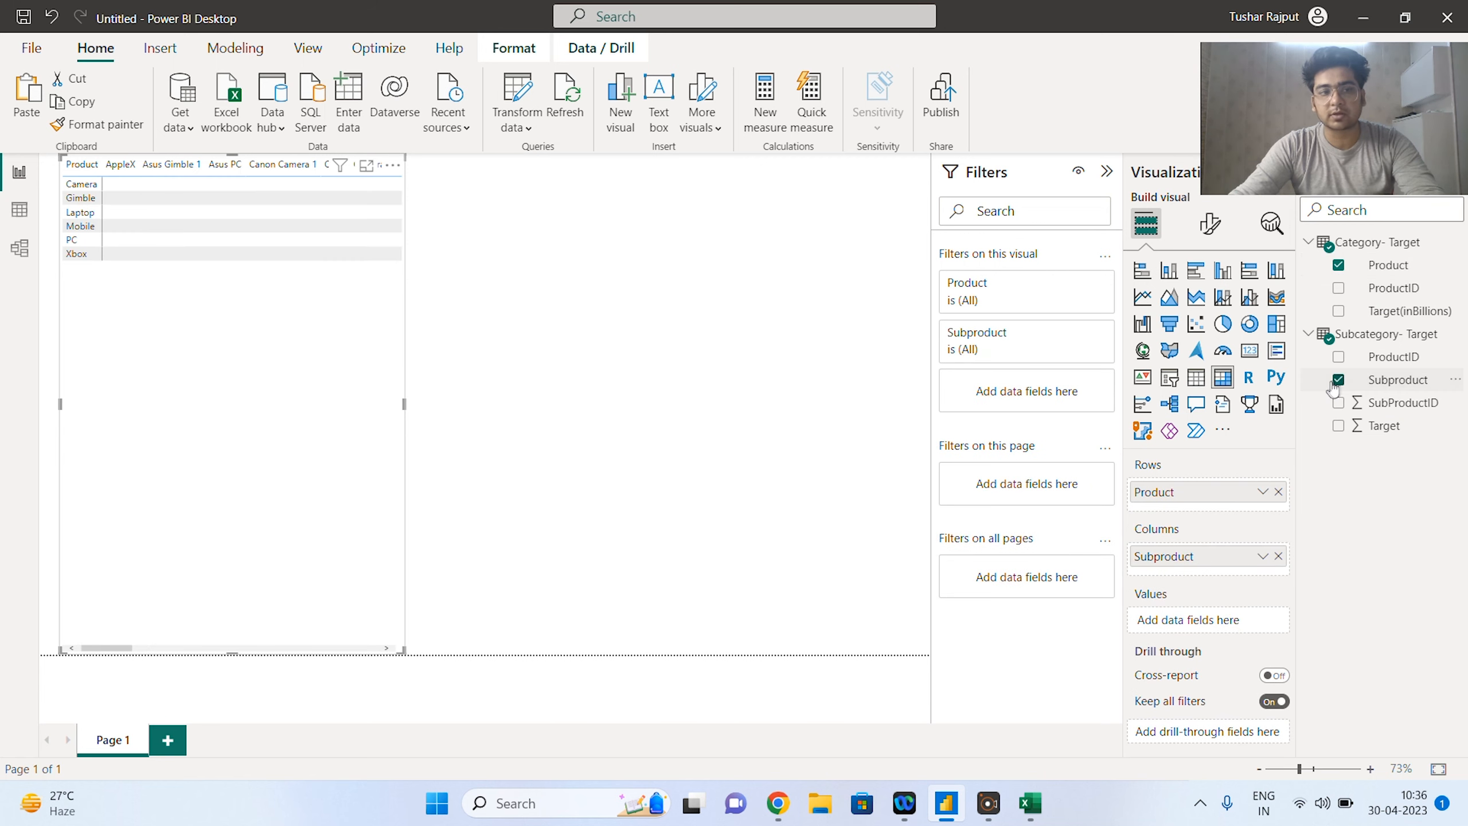
drag(1208, 554, 1212, 500)
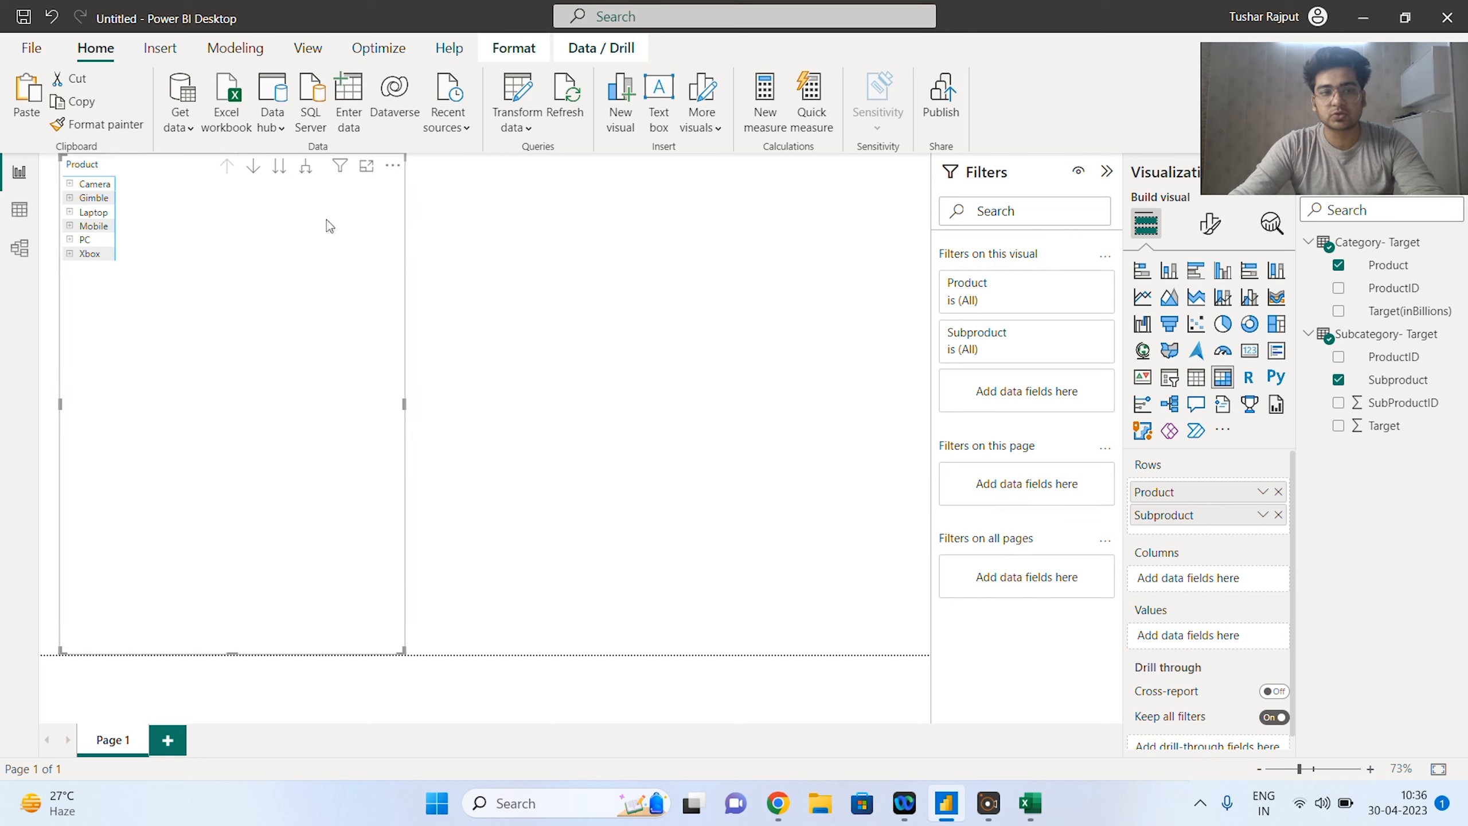
click(304, 167)
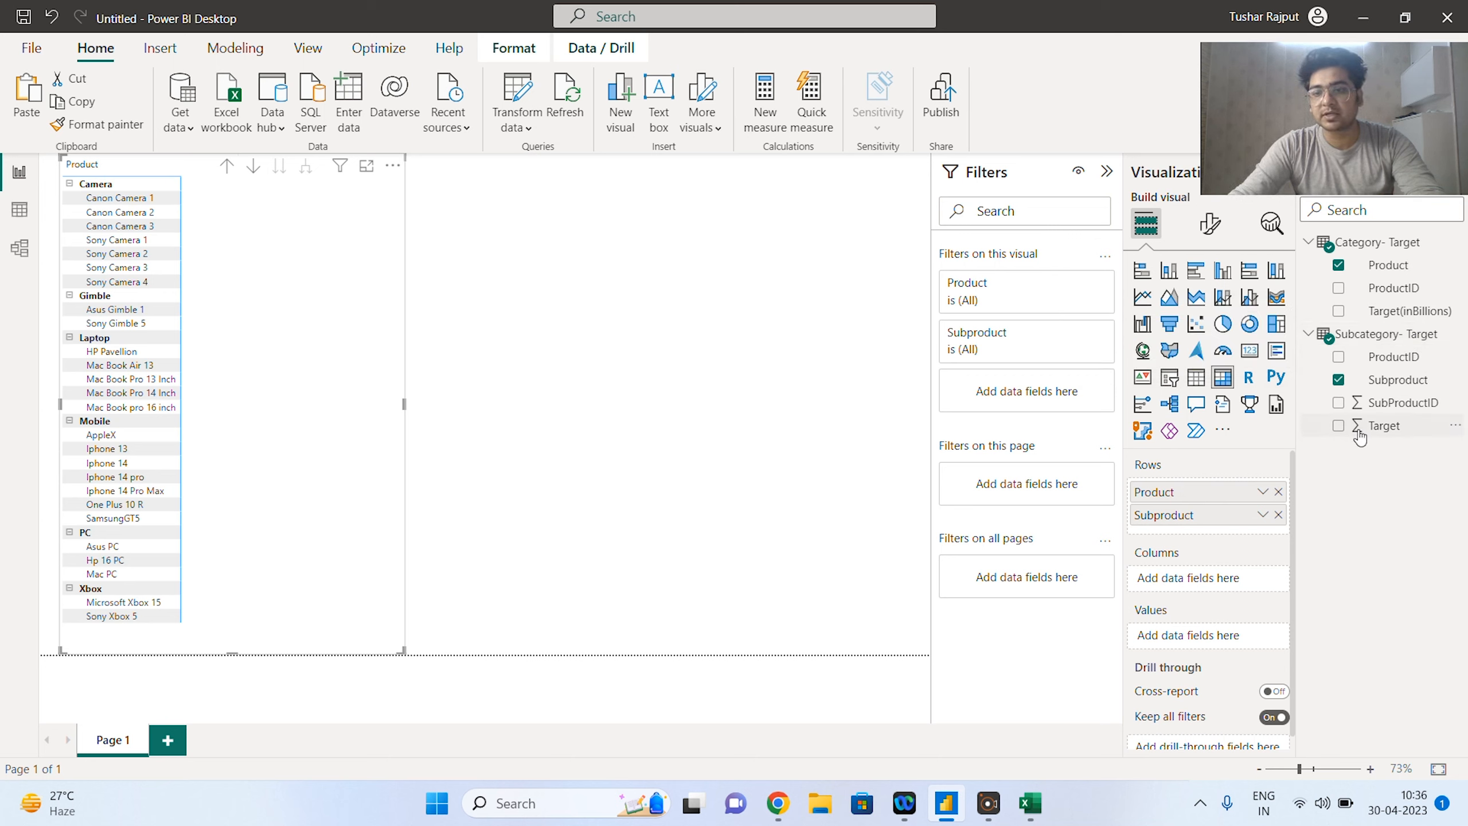
Step: Add Target and Target(inBillions) to the matrix values, both aggregated as Sum, and shift the matrix slightly right on the page
drag(1359, 438, 1186, 642)
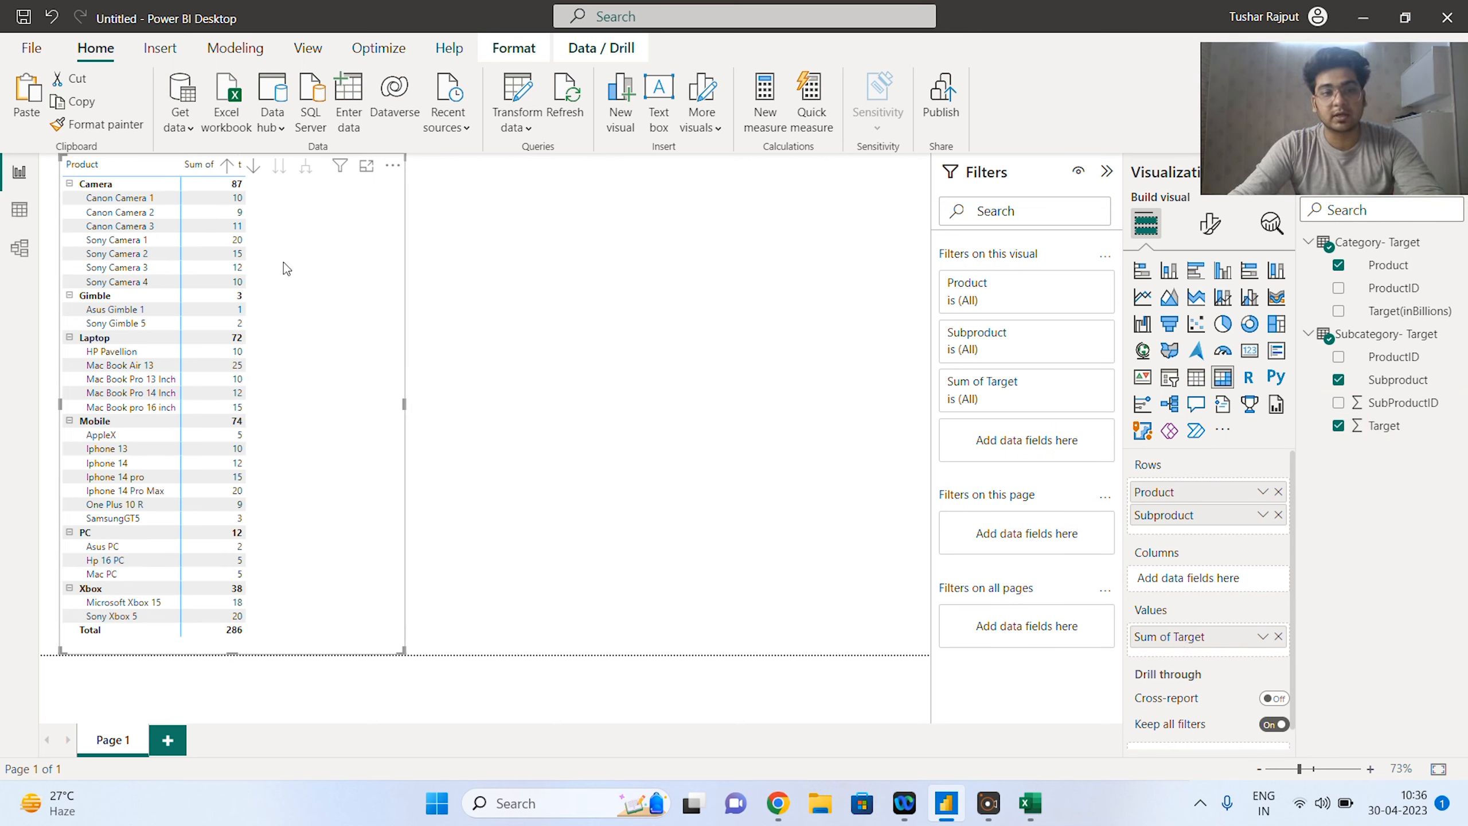
drag(283, 268, 349, 272)
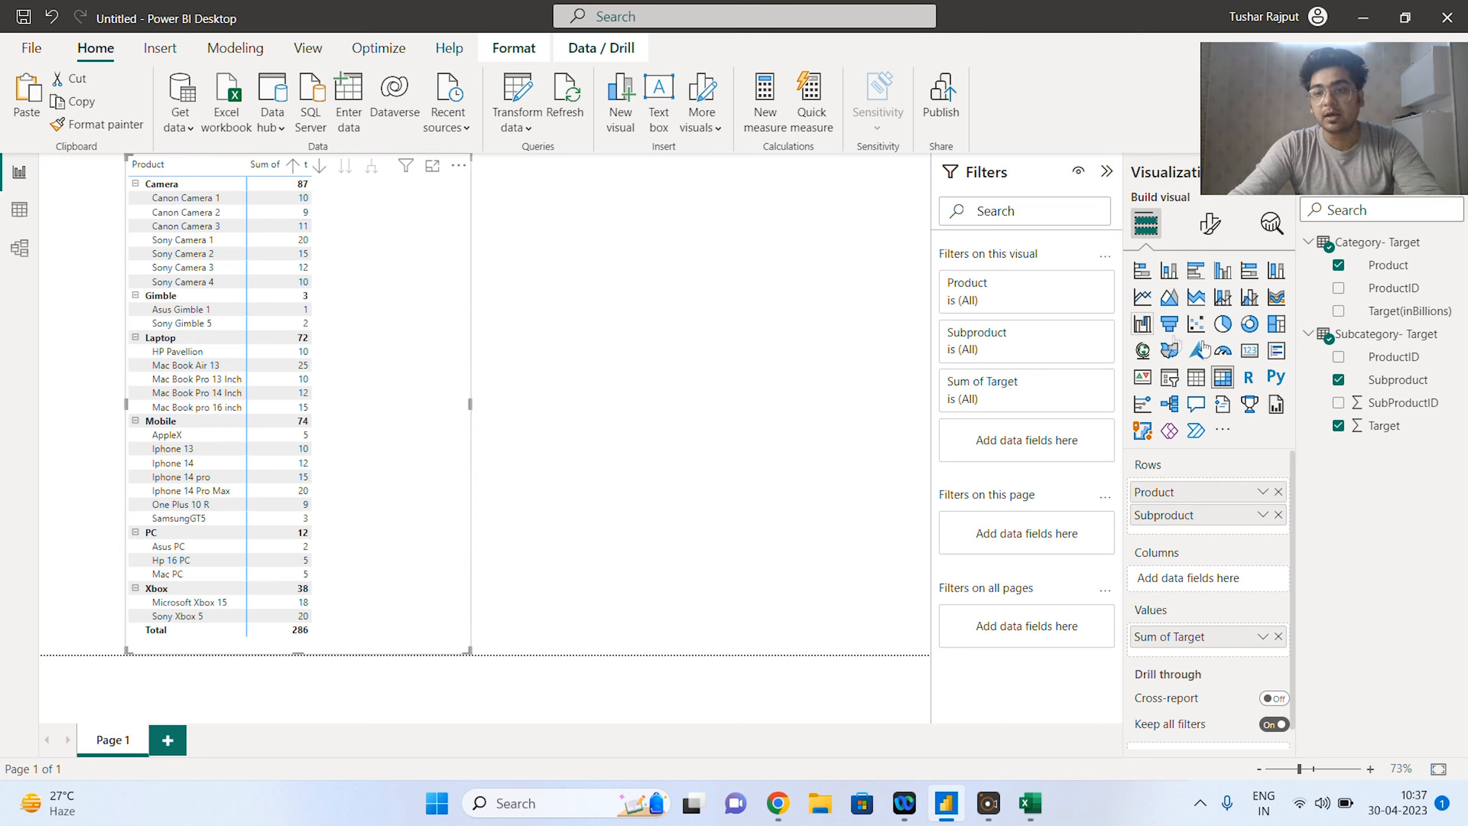
drag(1405, 311, 1230, 643)
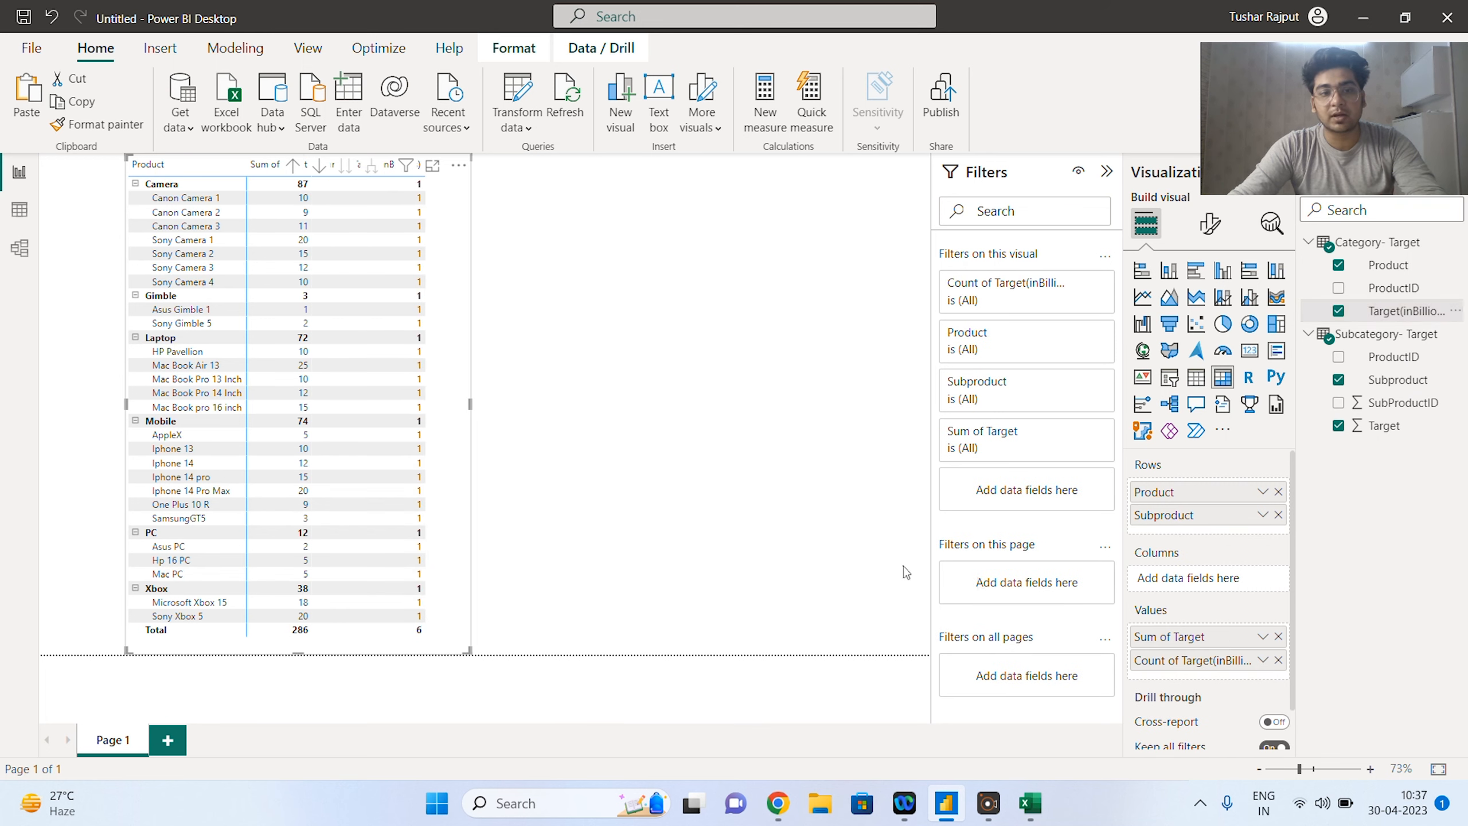
click(1263, 660)
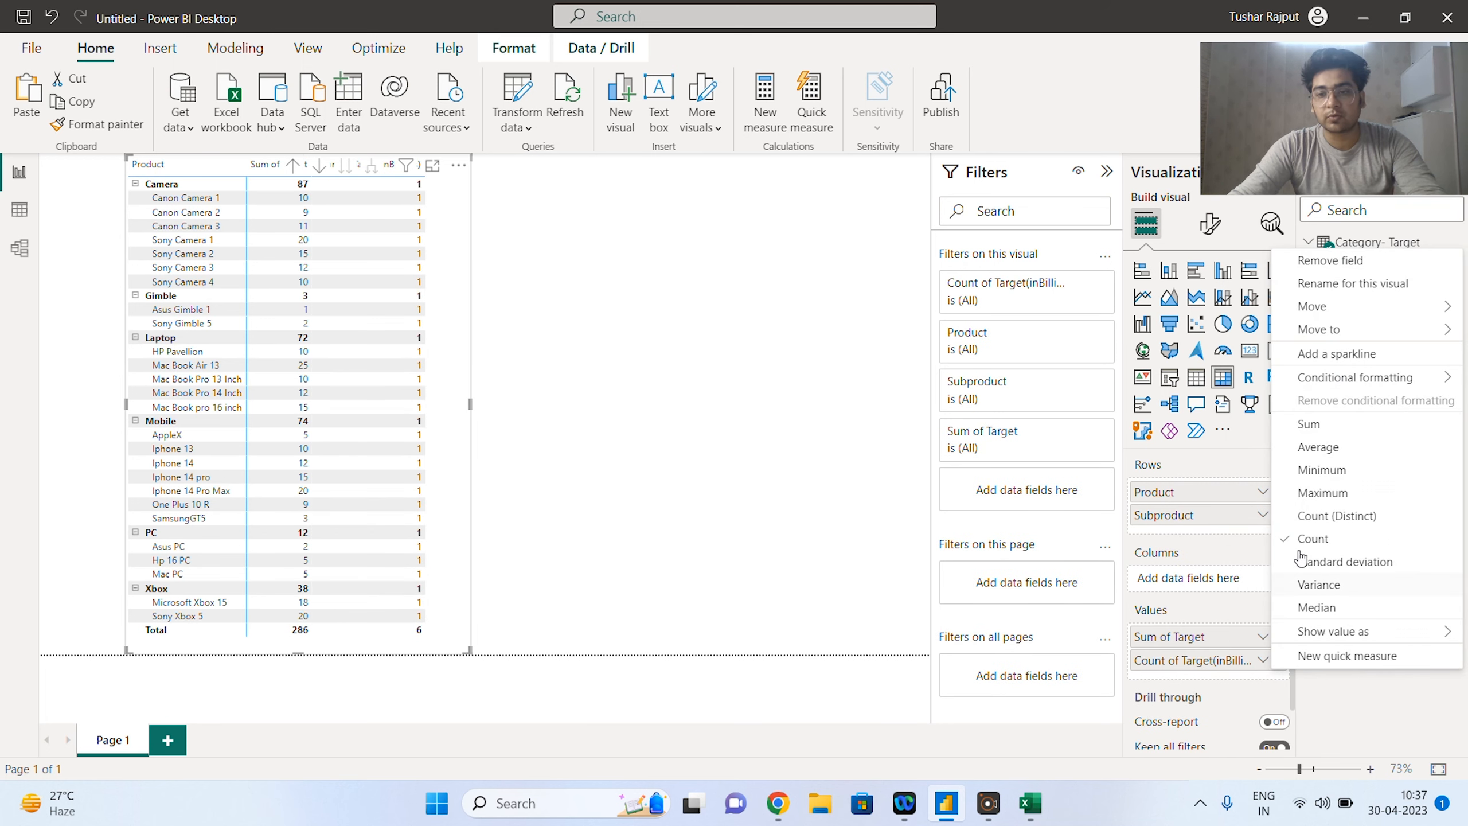
click(1323, 430)
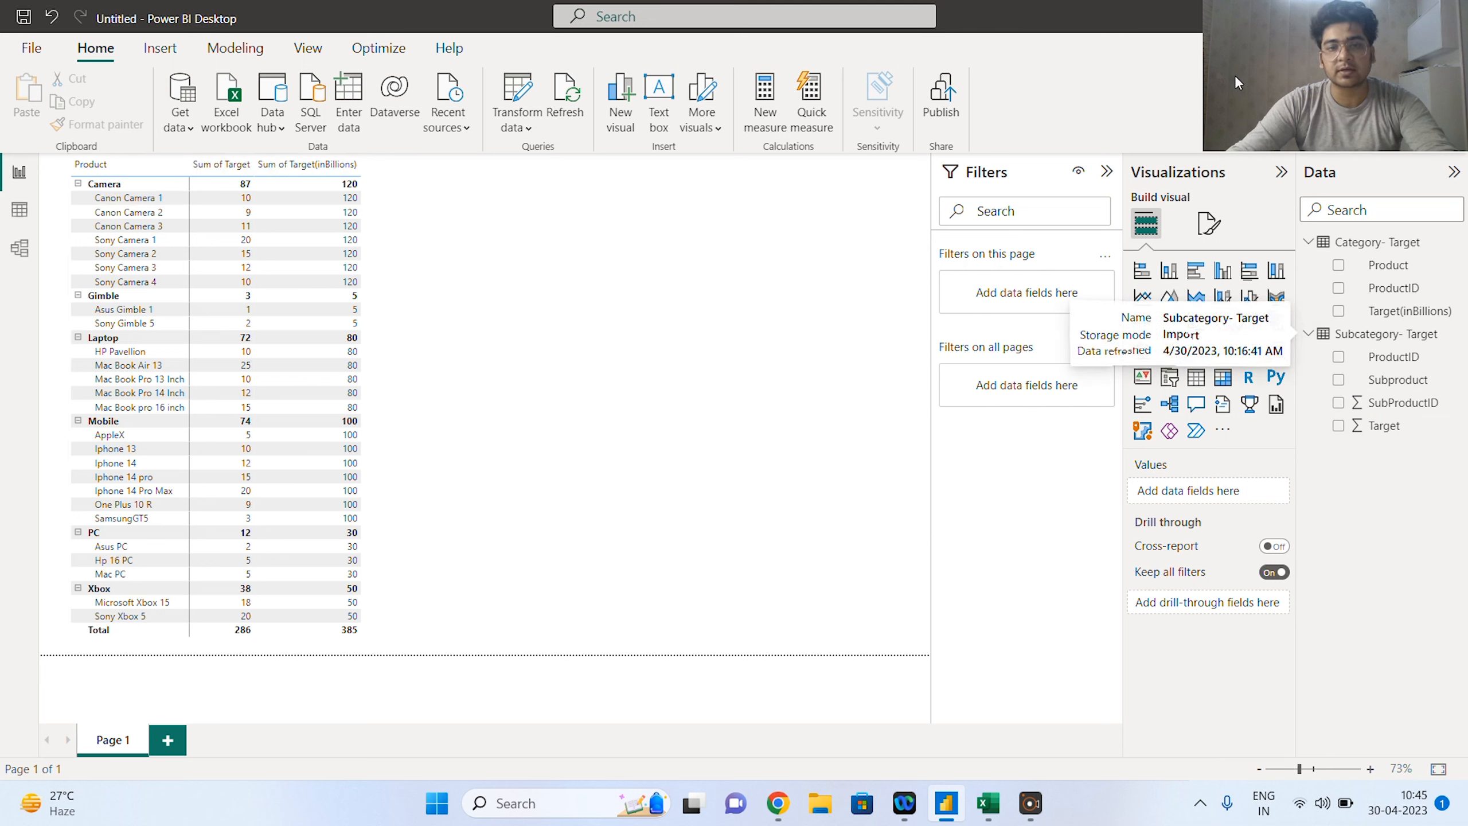
Step: Create a new measure named Targets and begin its formula with SWITCH(TRUE(), on a second line
click(760, 109)
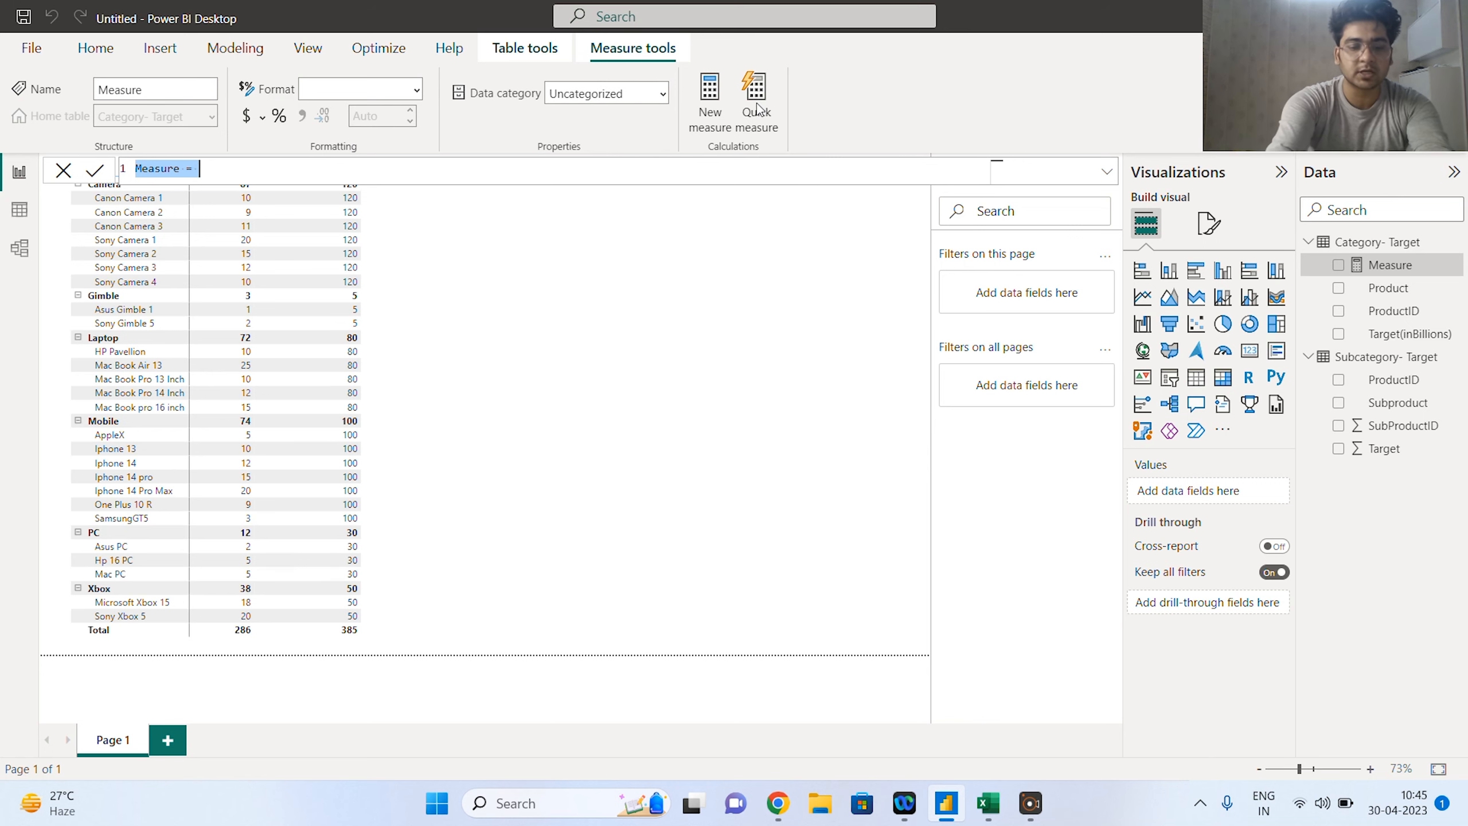
text(Targets=)
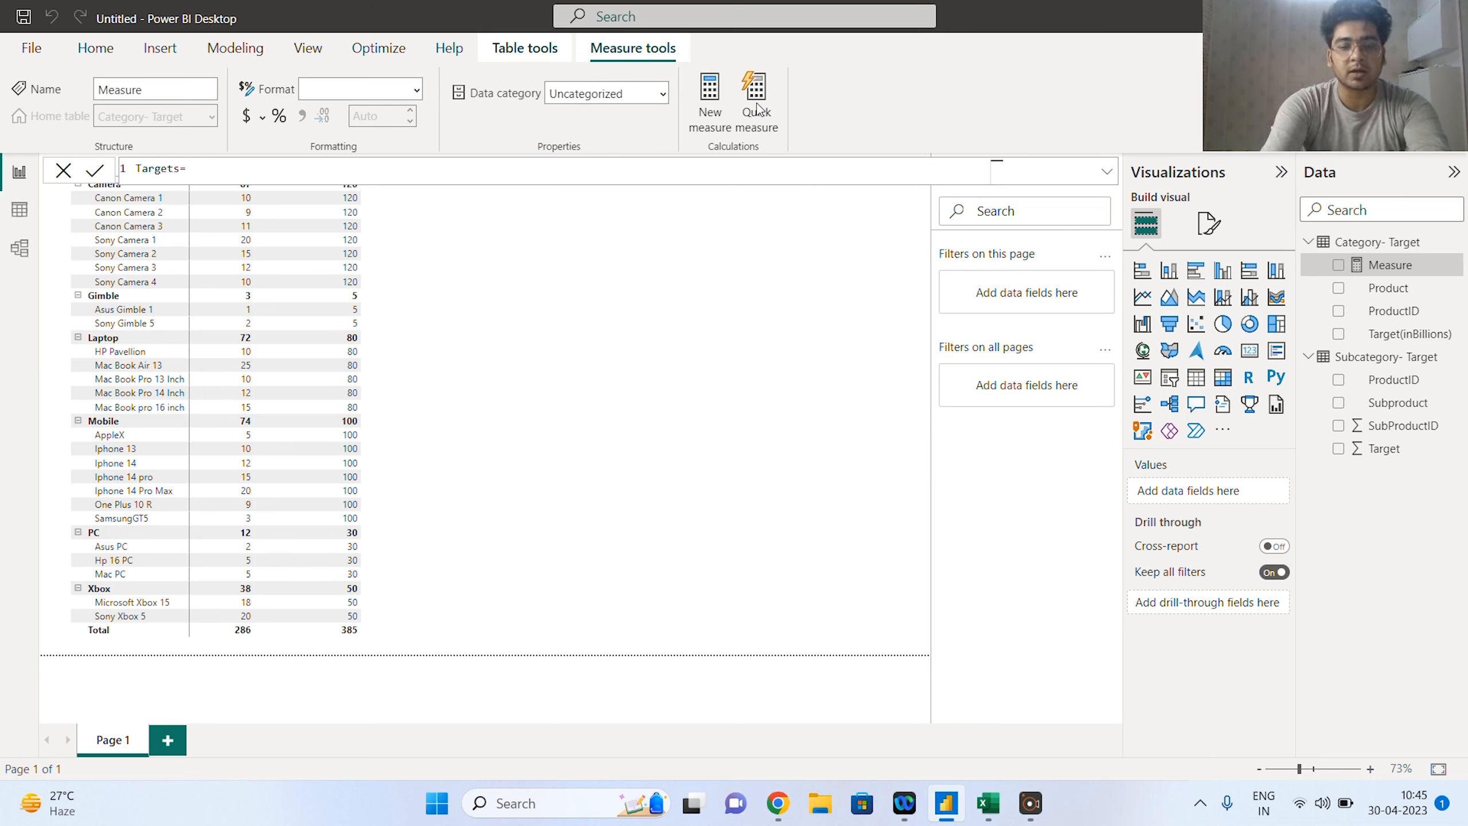
key(shift+Return)
text(S)
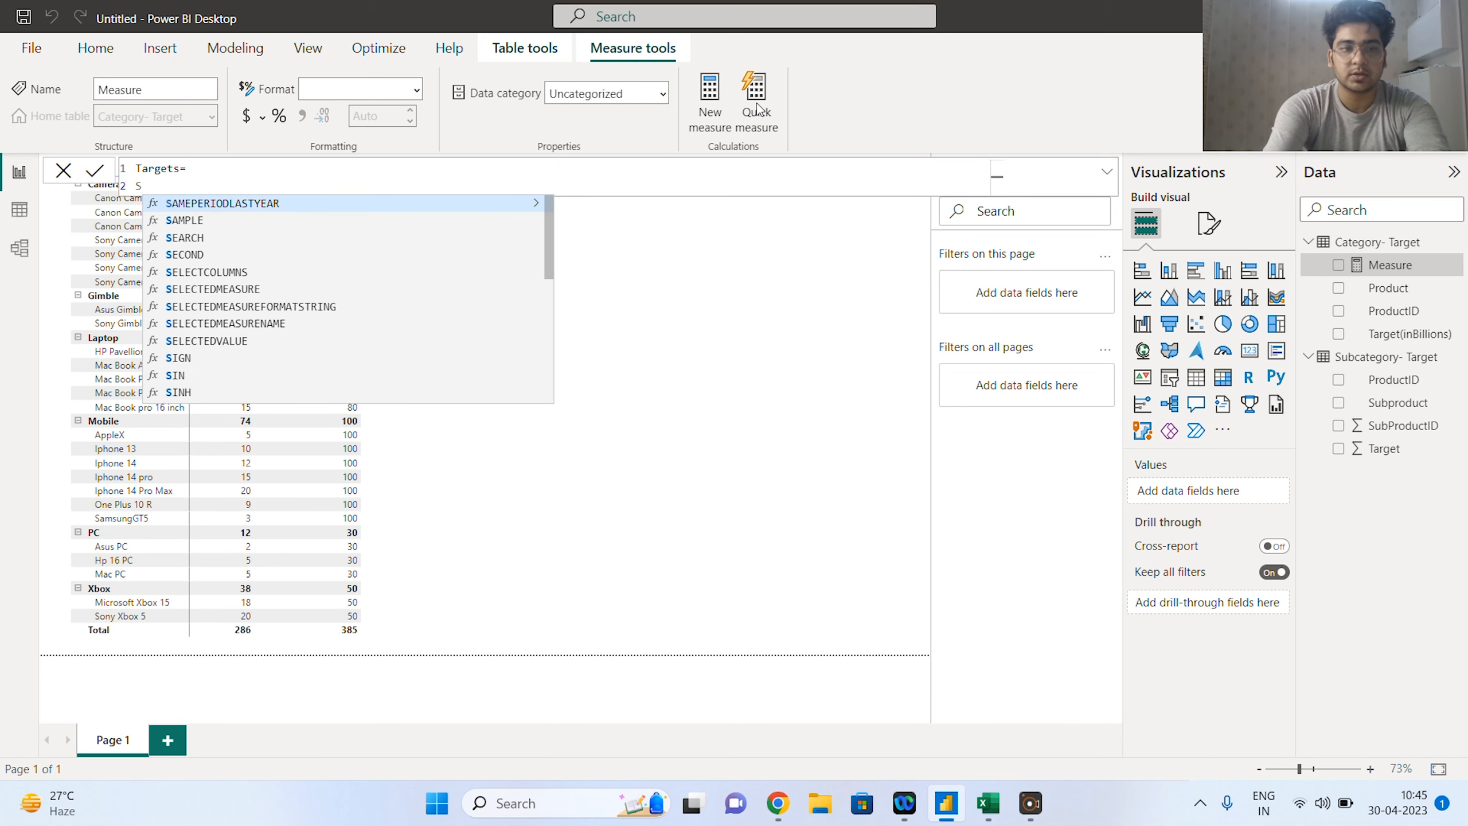
text(WITCH()
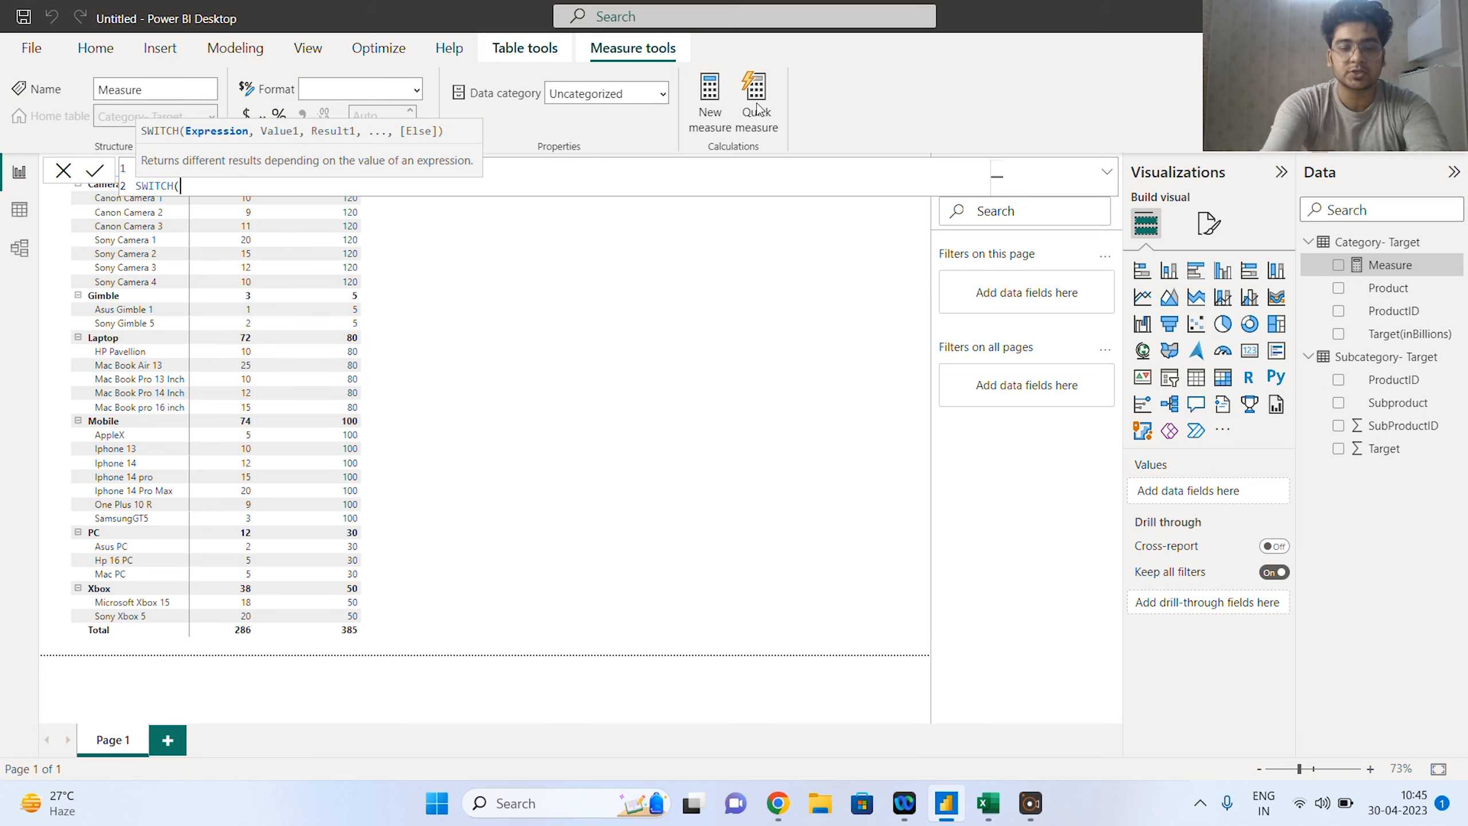
text(TRUE())
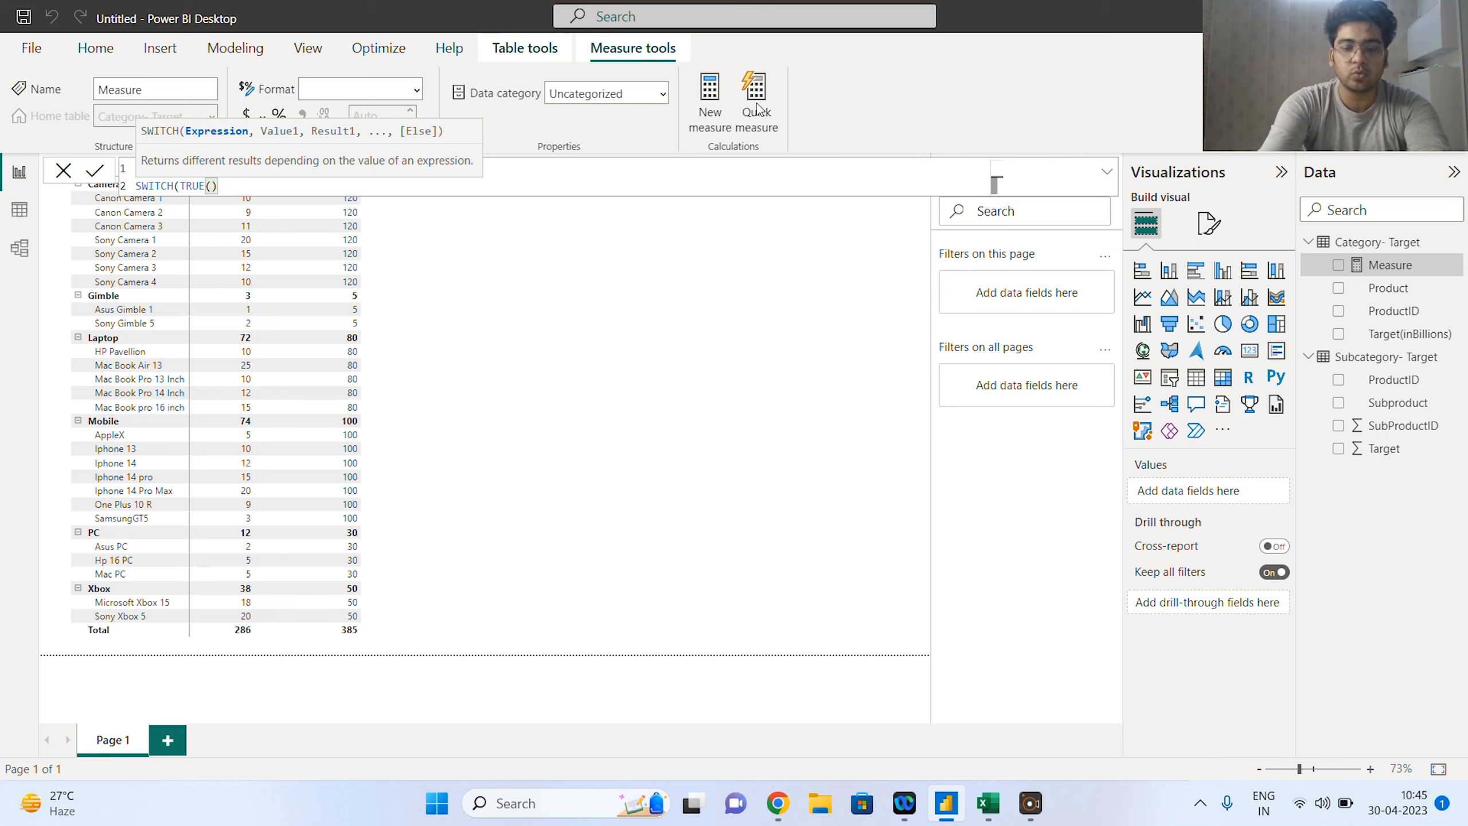
text(,)
key(shift+Return)
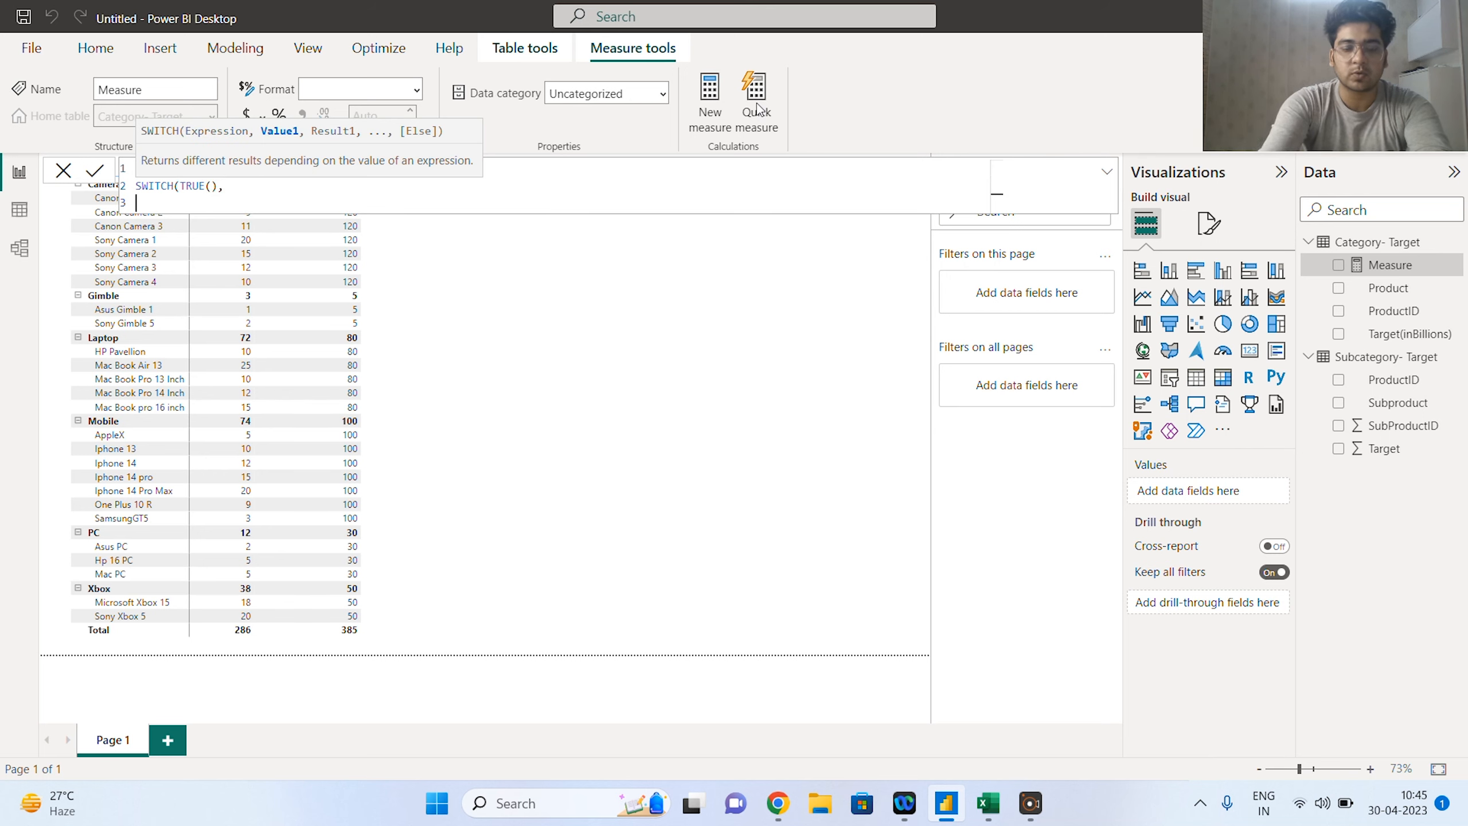
Step: Add the first SWITCH condition as ISINSCOPE on 'Subcategory- Target'[Subproduct]
key(shift+Return)
text(isins)
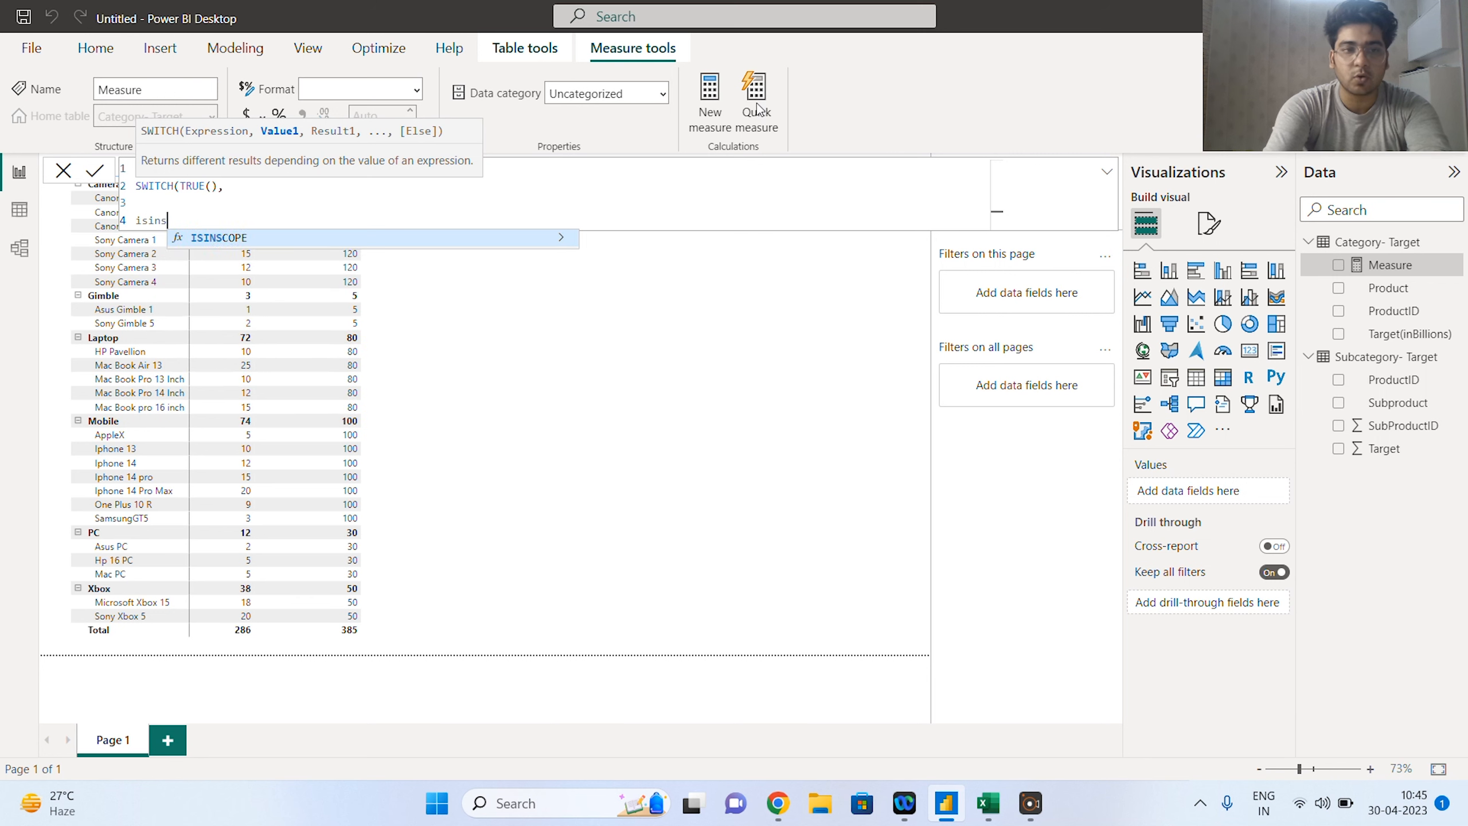
key(Tab)
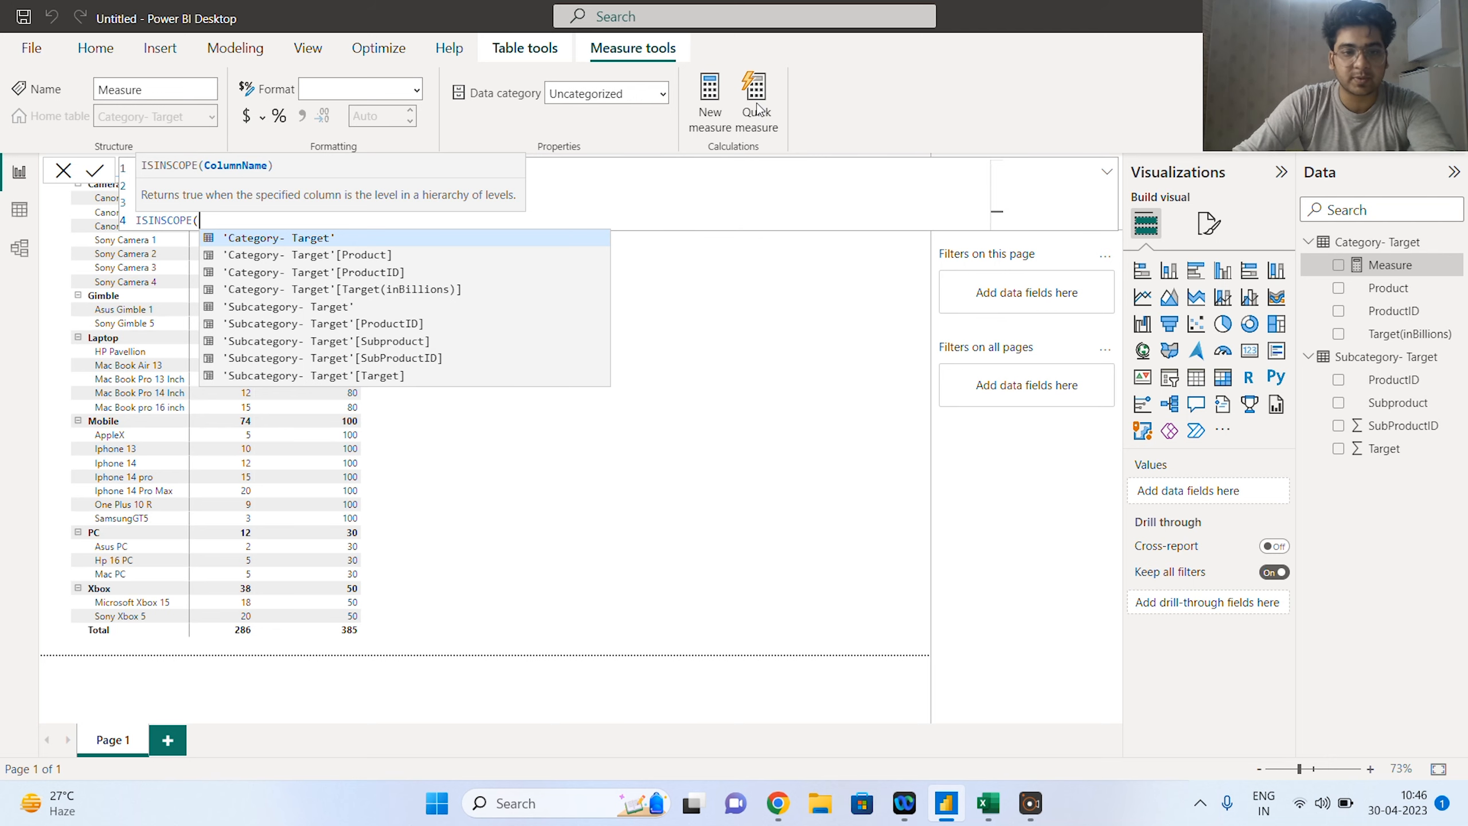
click(416, 356)
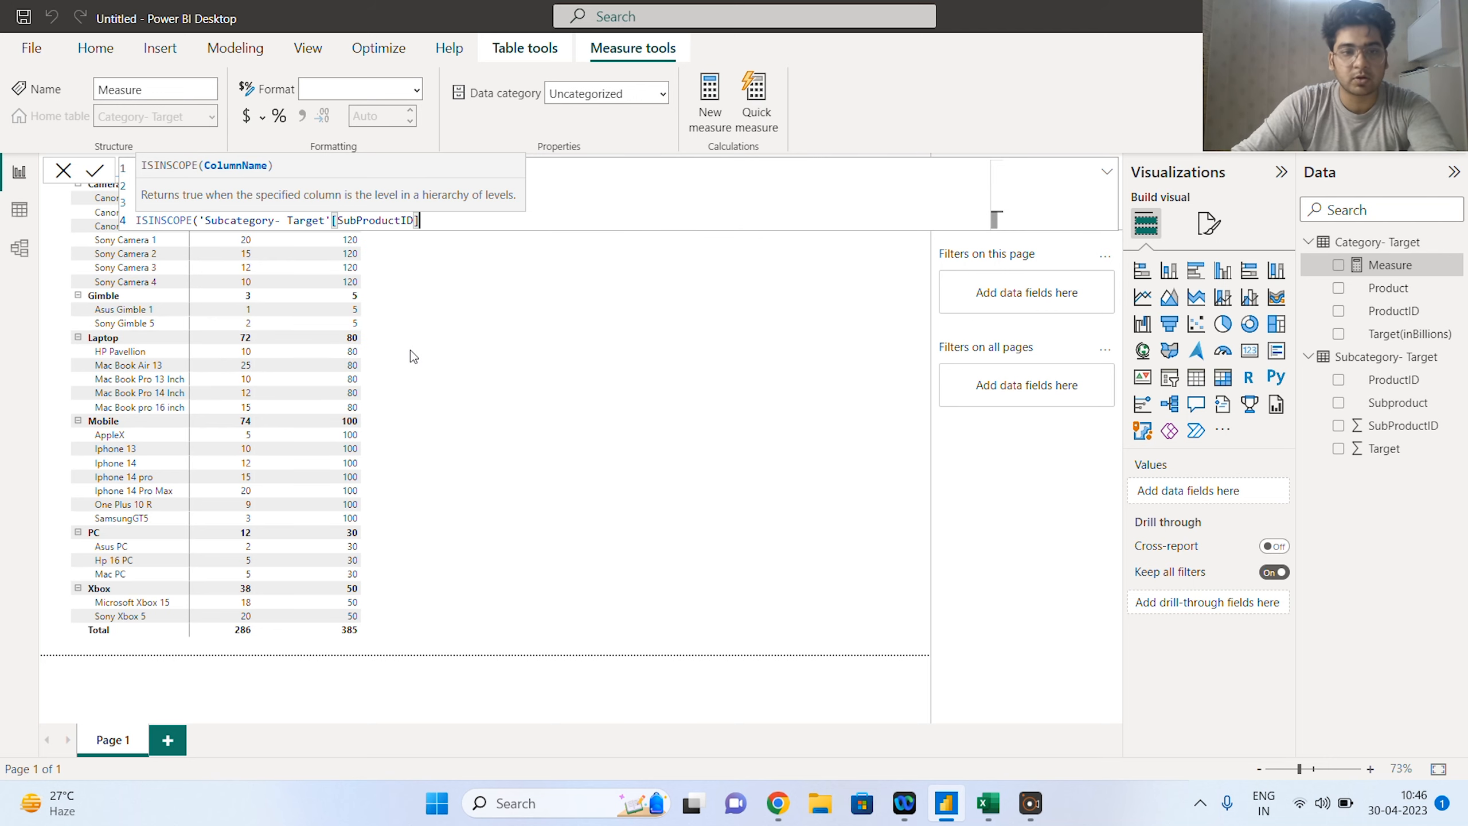
click(415, 215)
key(BackSpace)
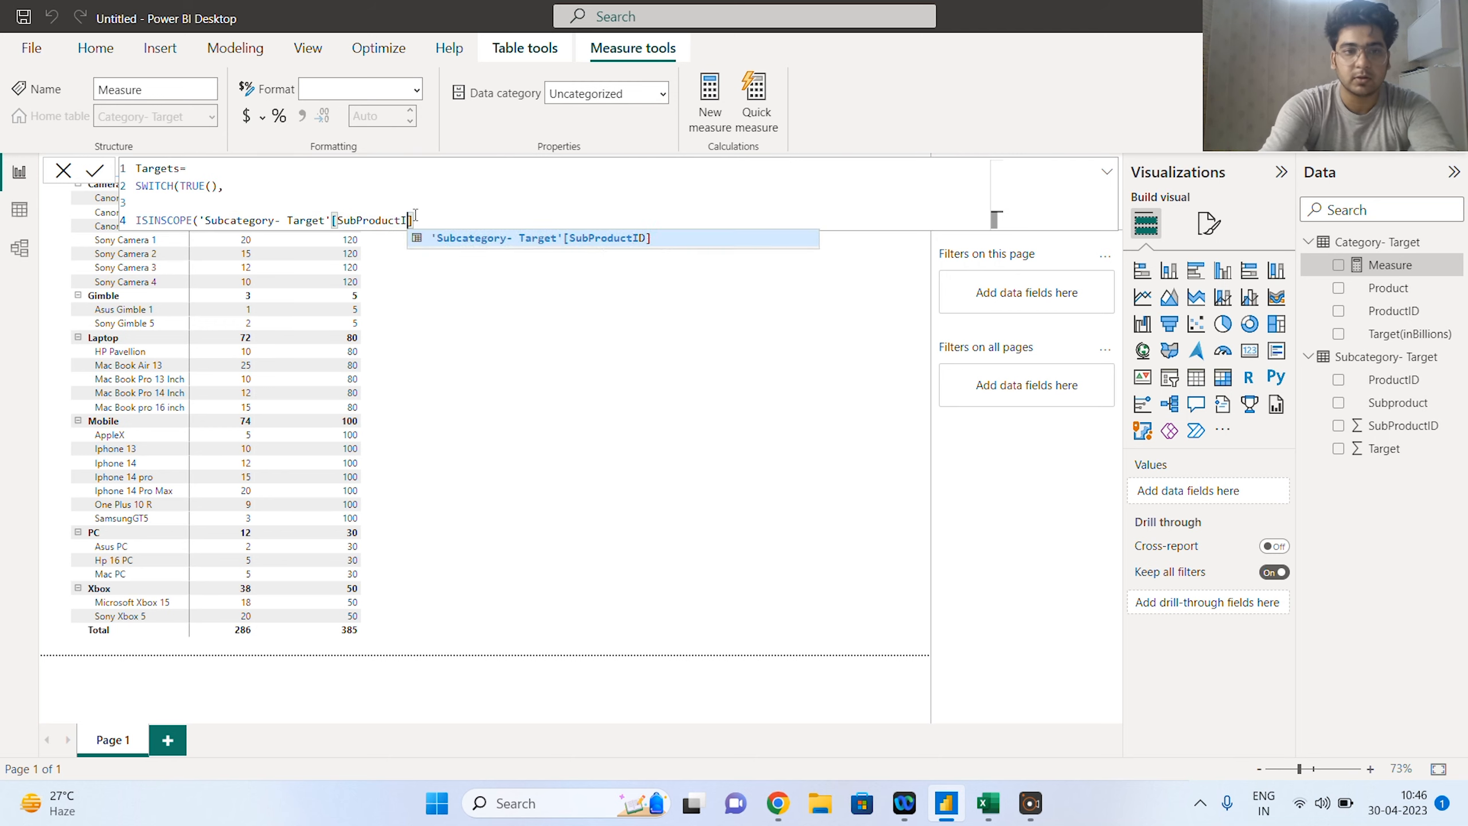
key(BackSpace)
click(572, 242)
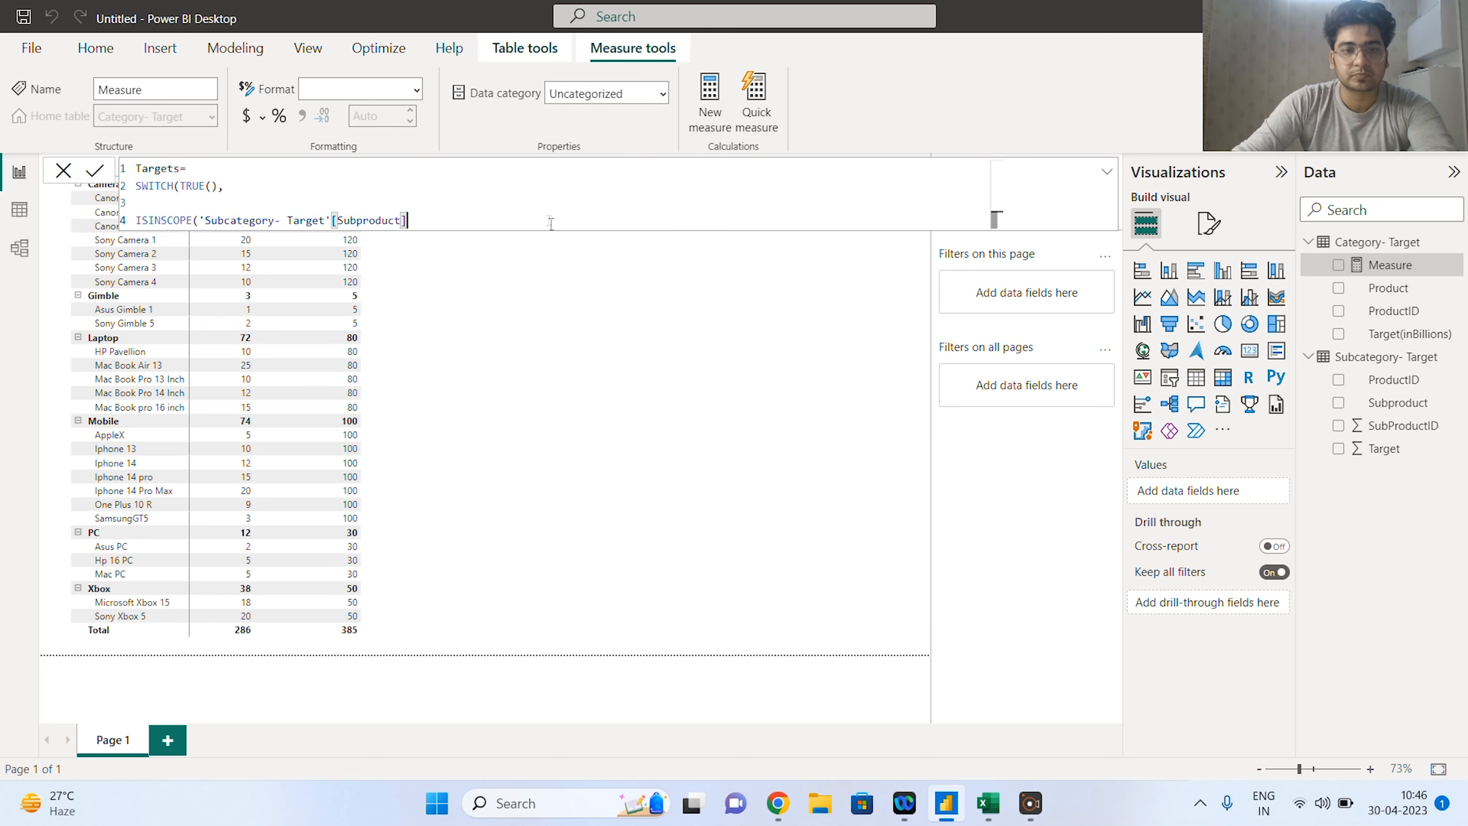
Step: Close the Subproduct condition and give it the result SUM('Subcategory- Target'[Target]), ending with a comma
text(),sy)
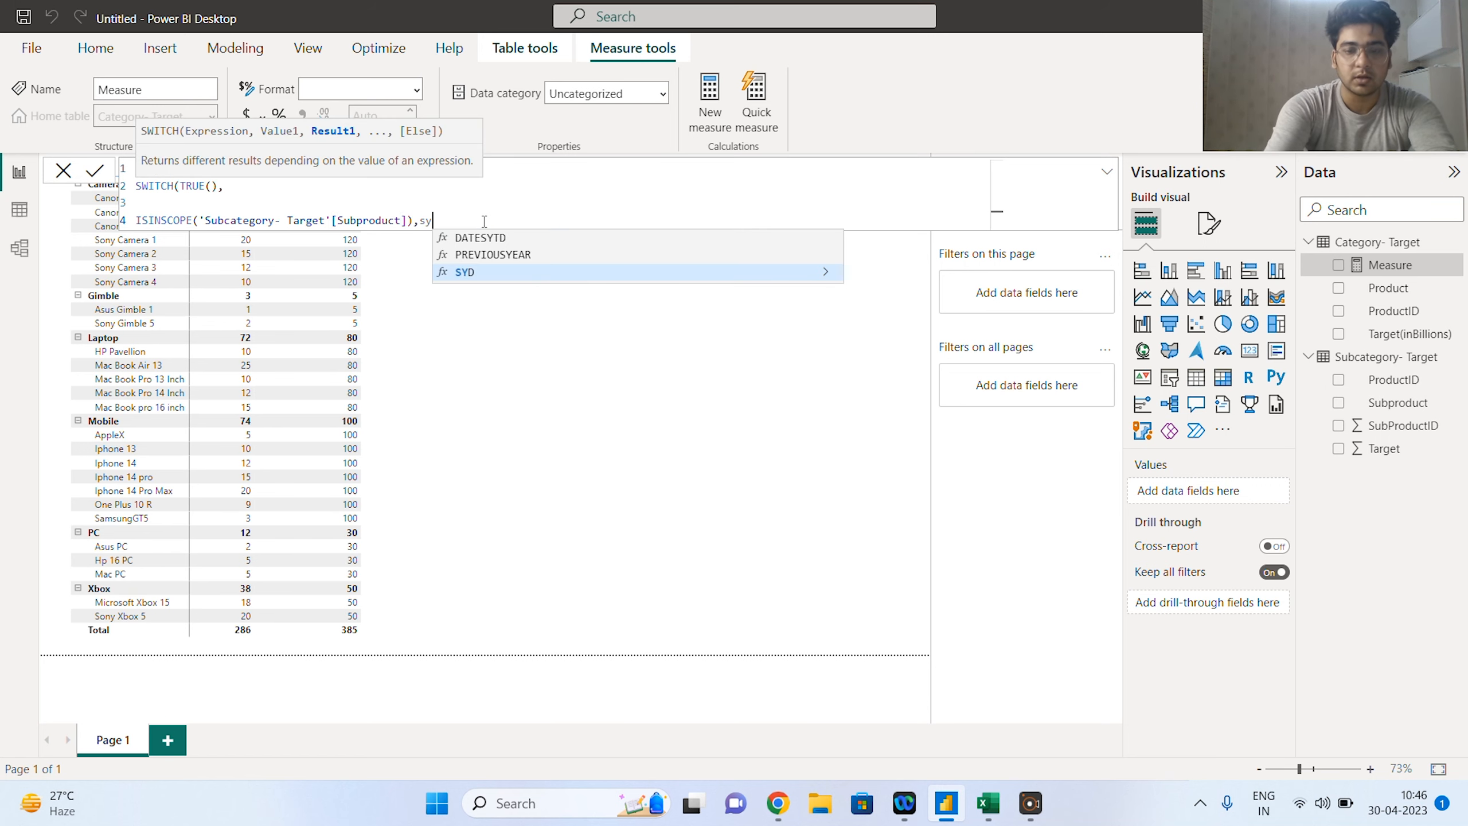
key(BackSpace)
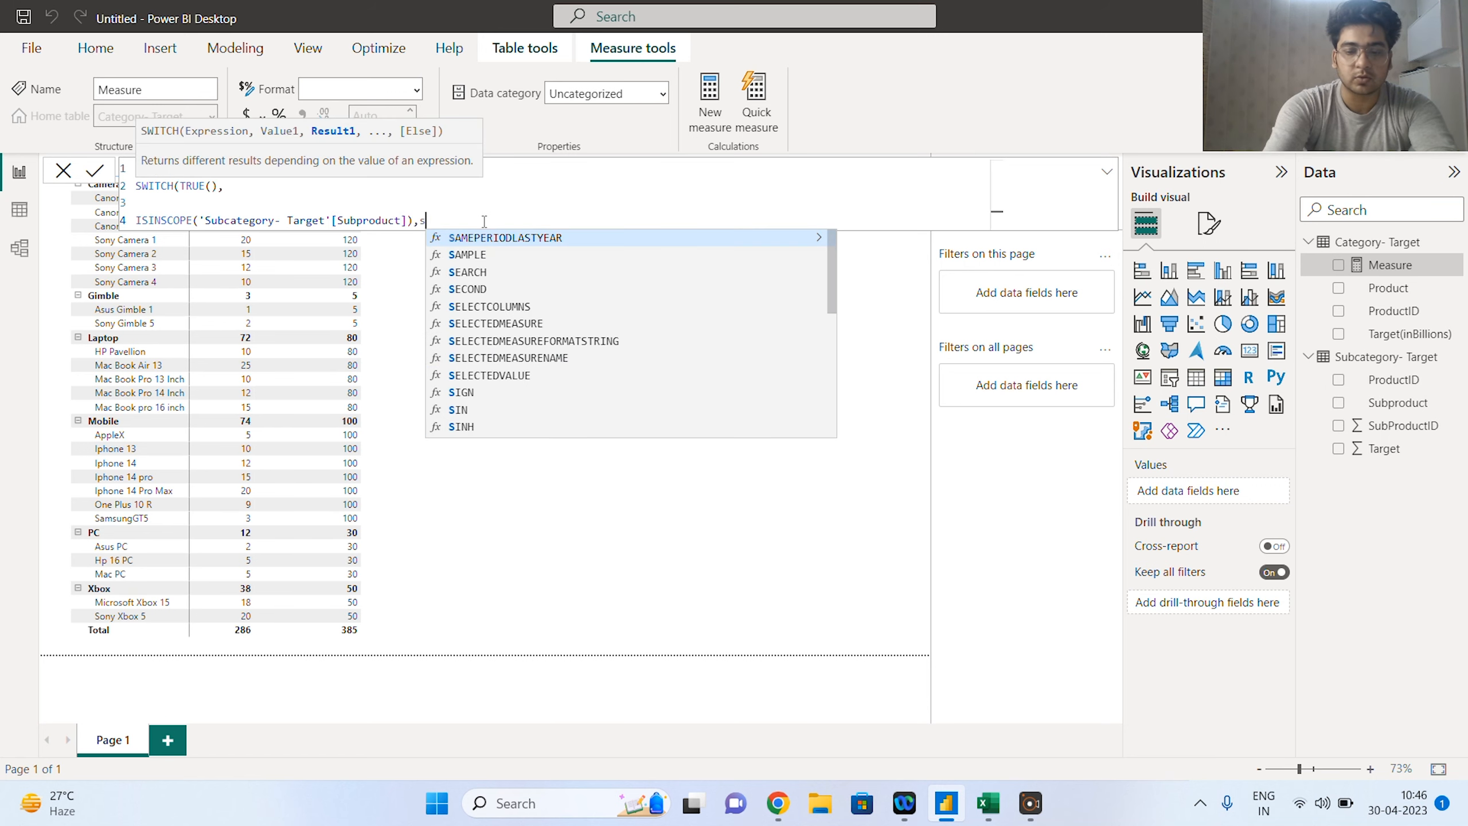
text(um)
key(Tab)
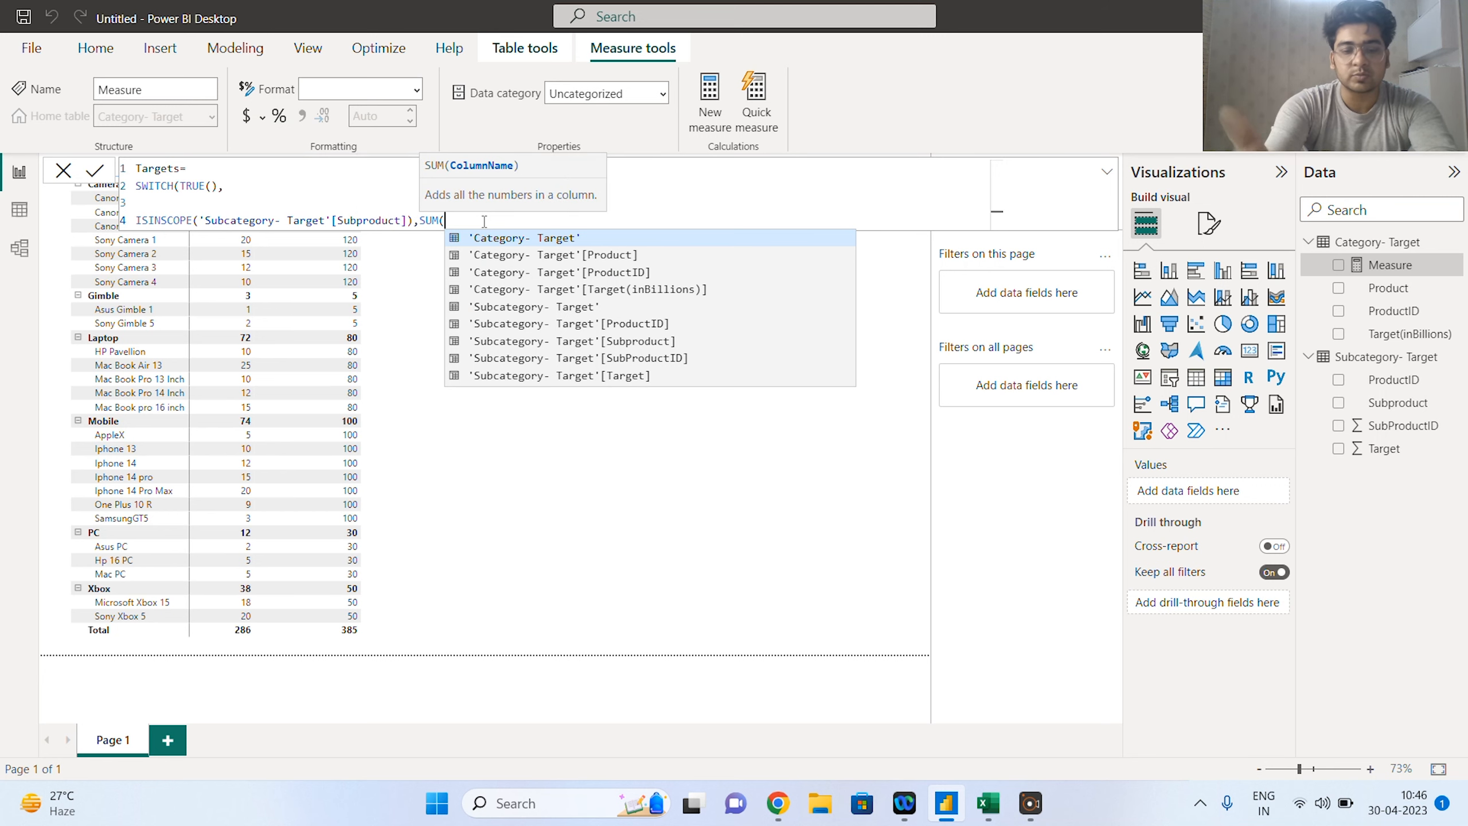
text(targe)
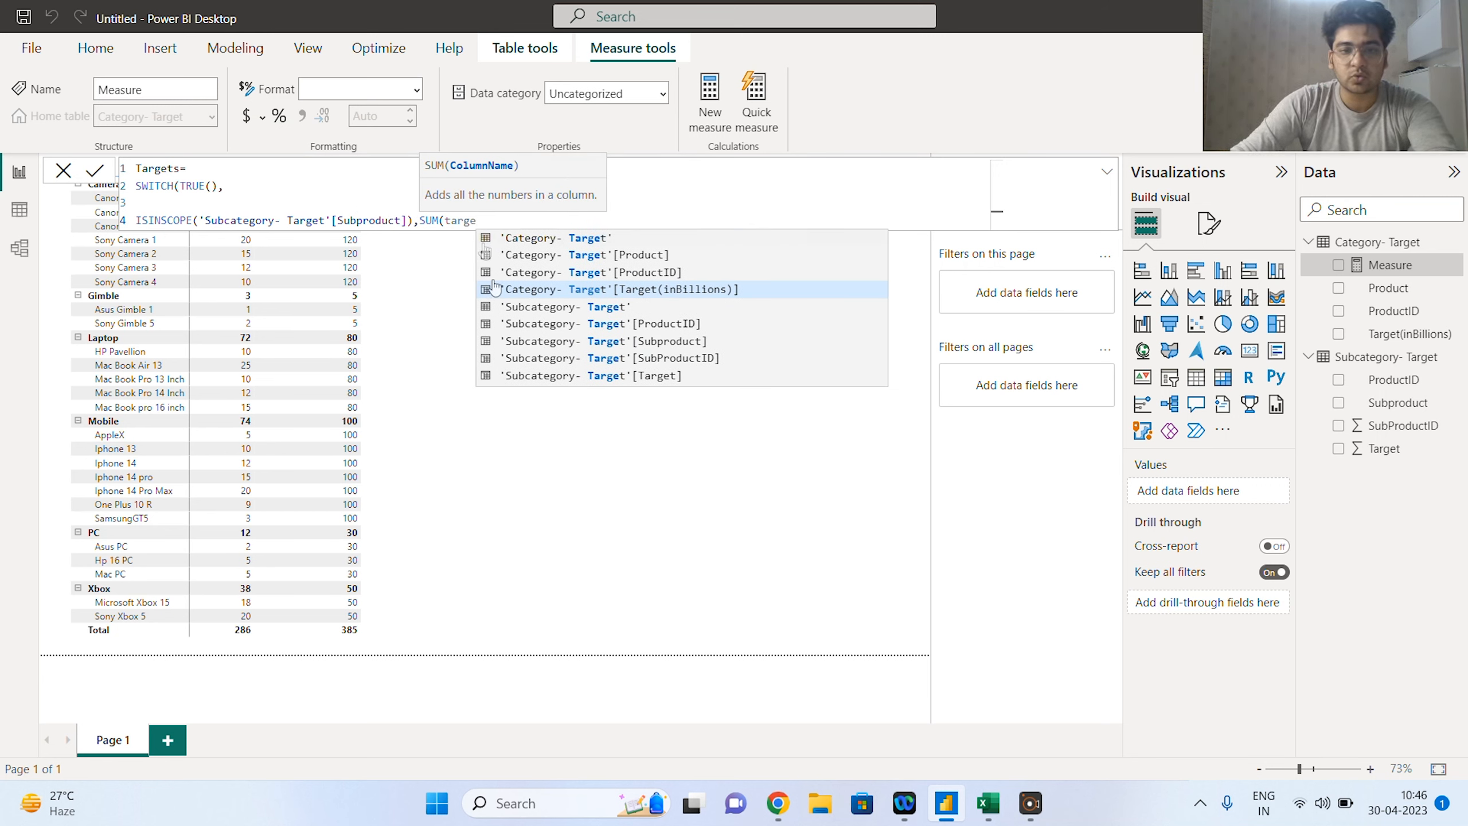
click(608, 374)
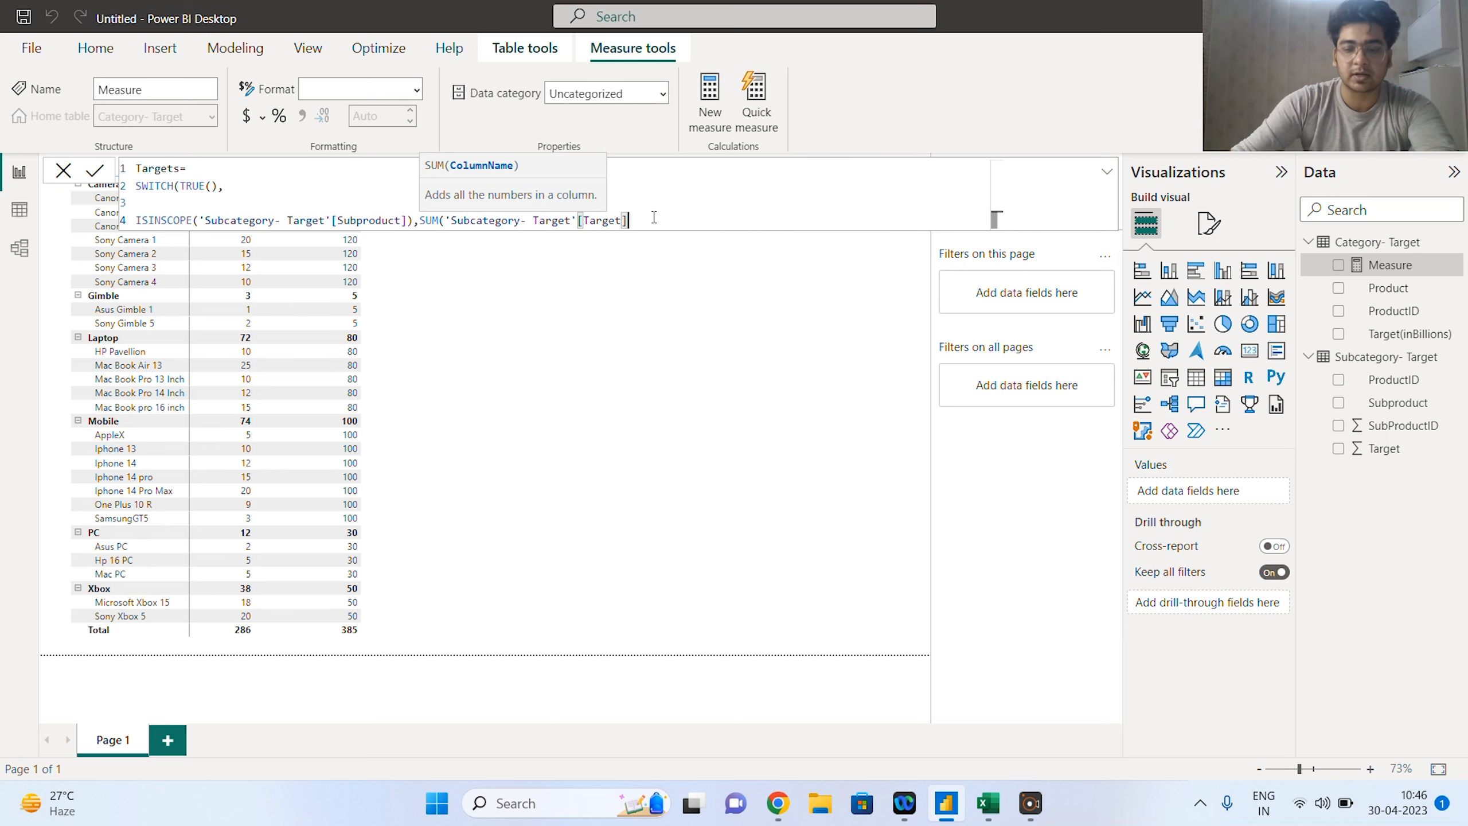
text(),)
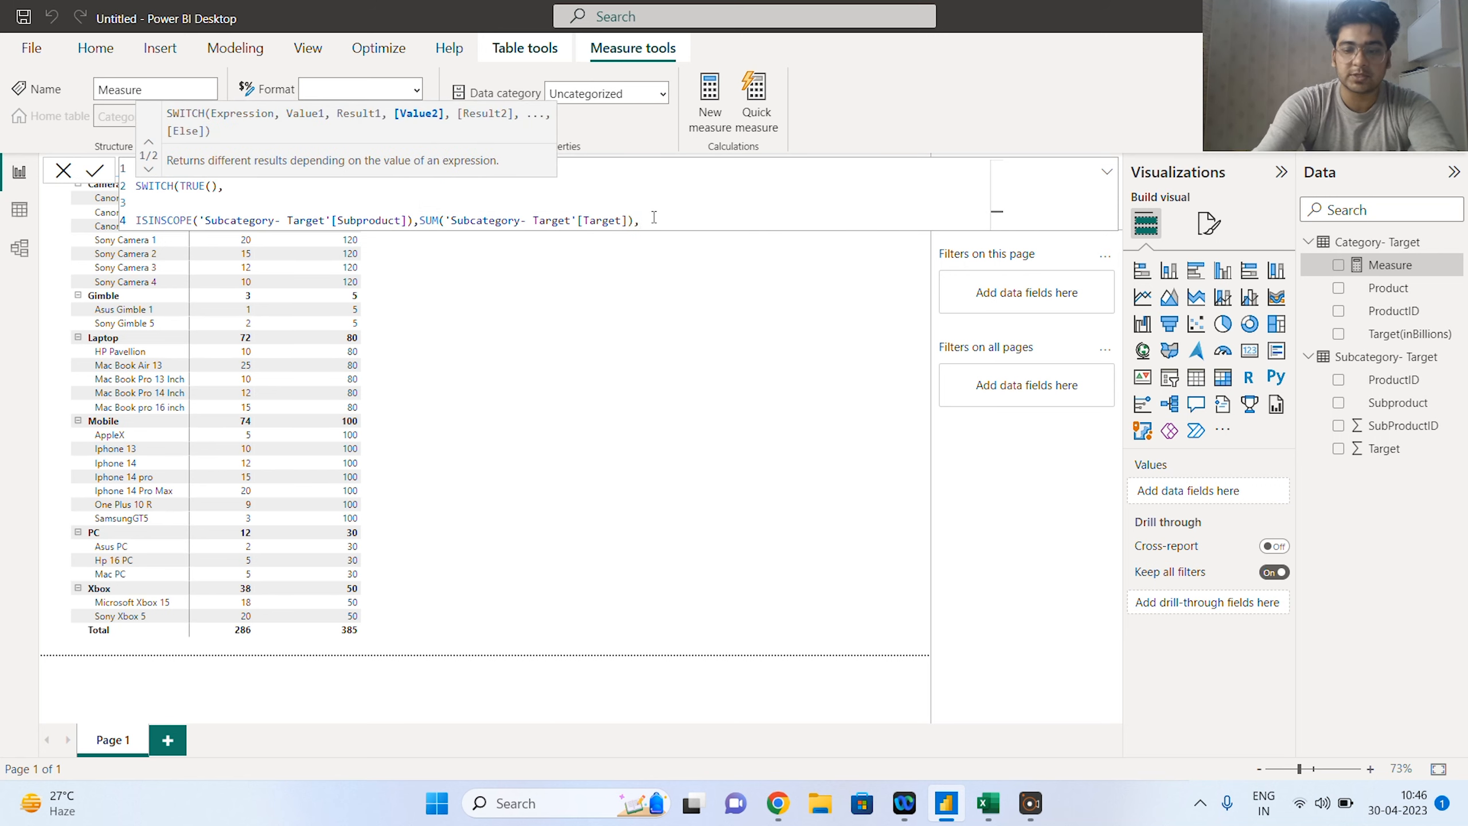
Step: Add the second SWITCH condition on a new line as ISINSCOPE('Category- Target'[Product]), ending with a comma
key(shift+Return)
text(isin)
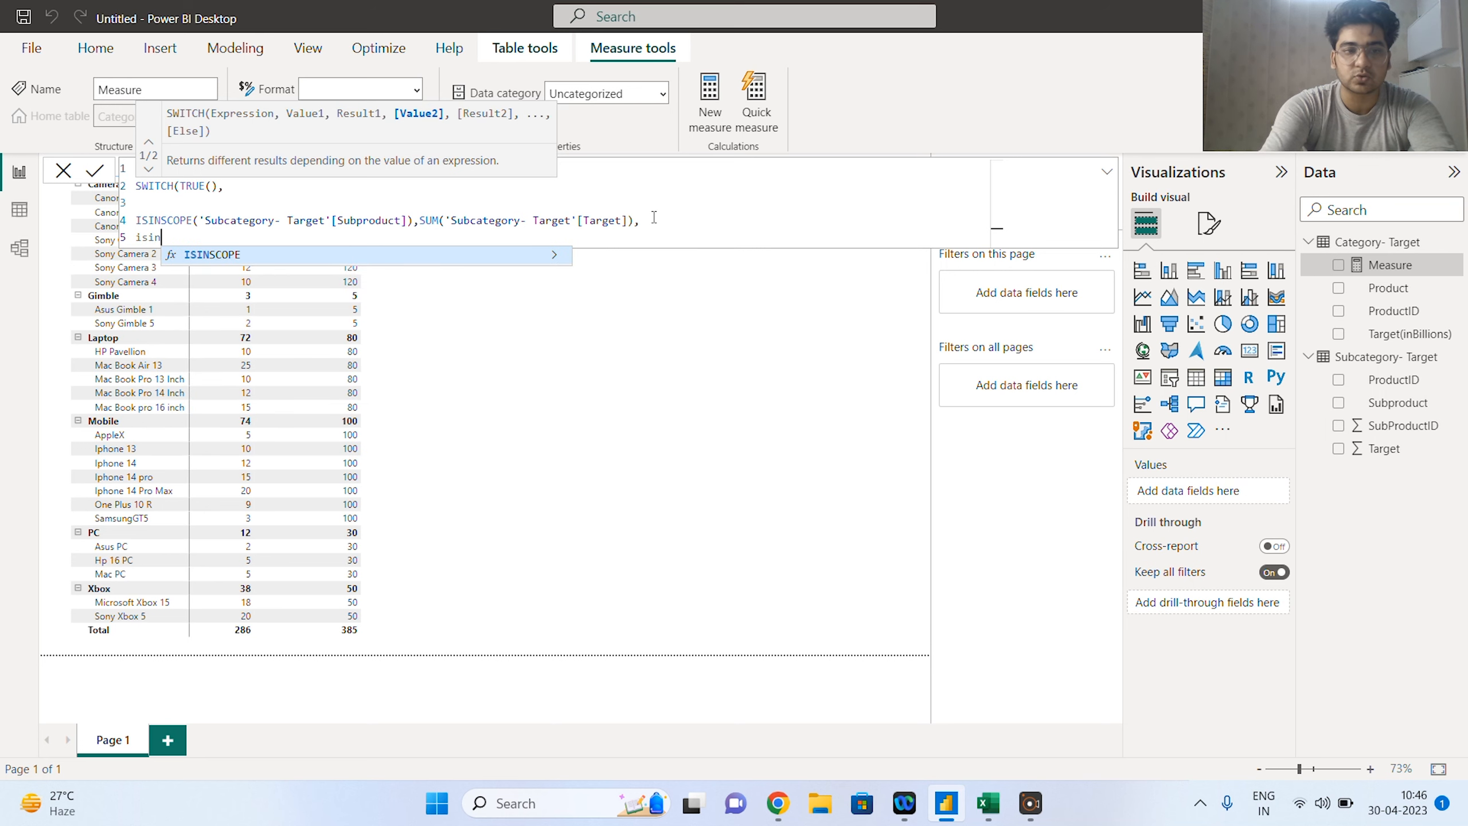
key(Tab)
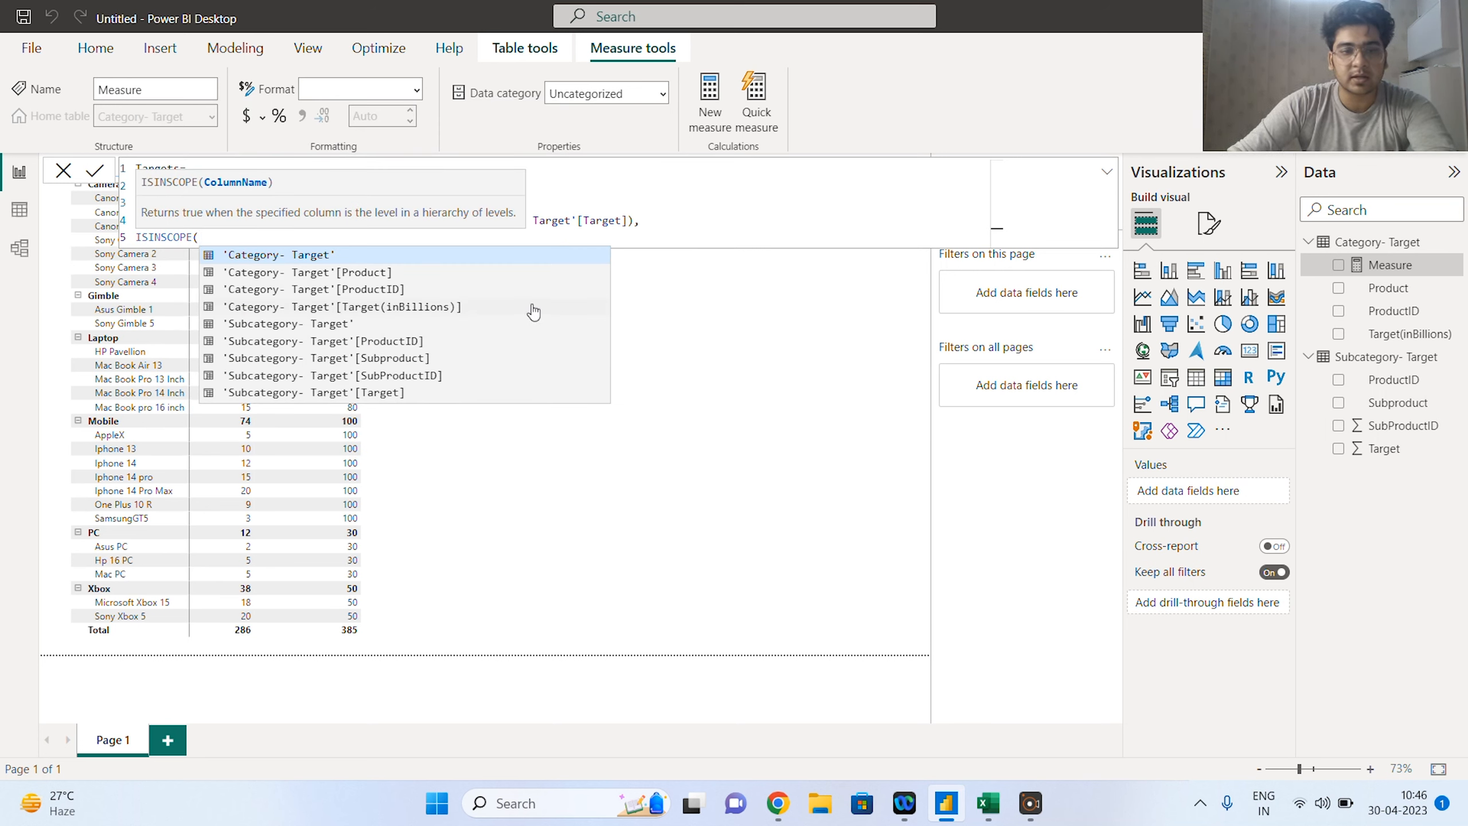
click(392, 273)
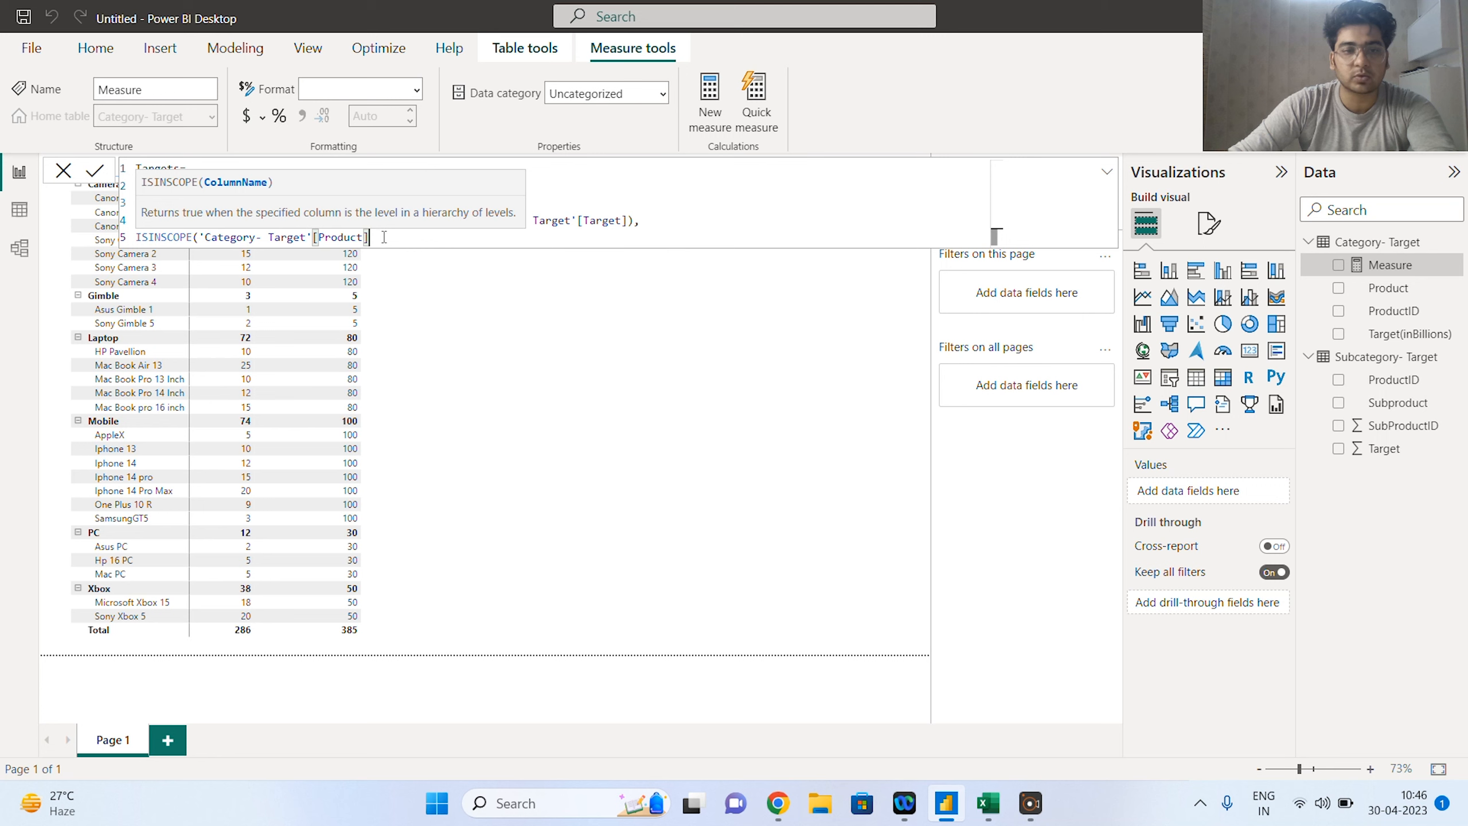
text(),)
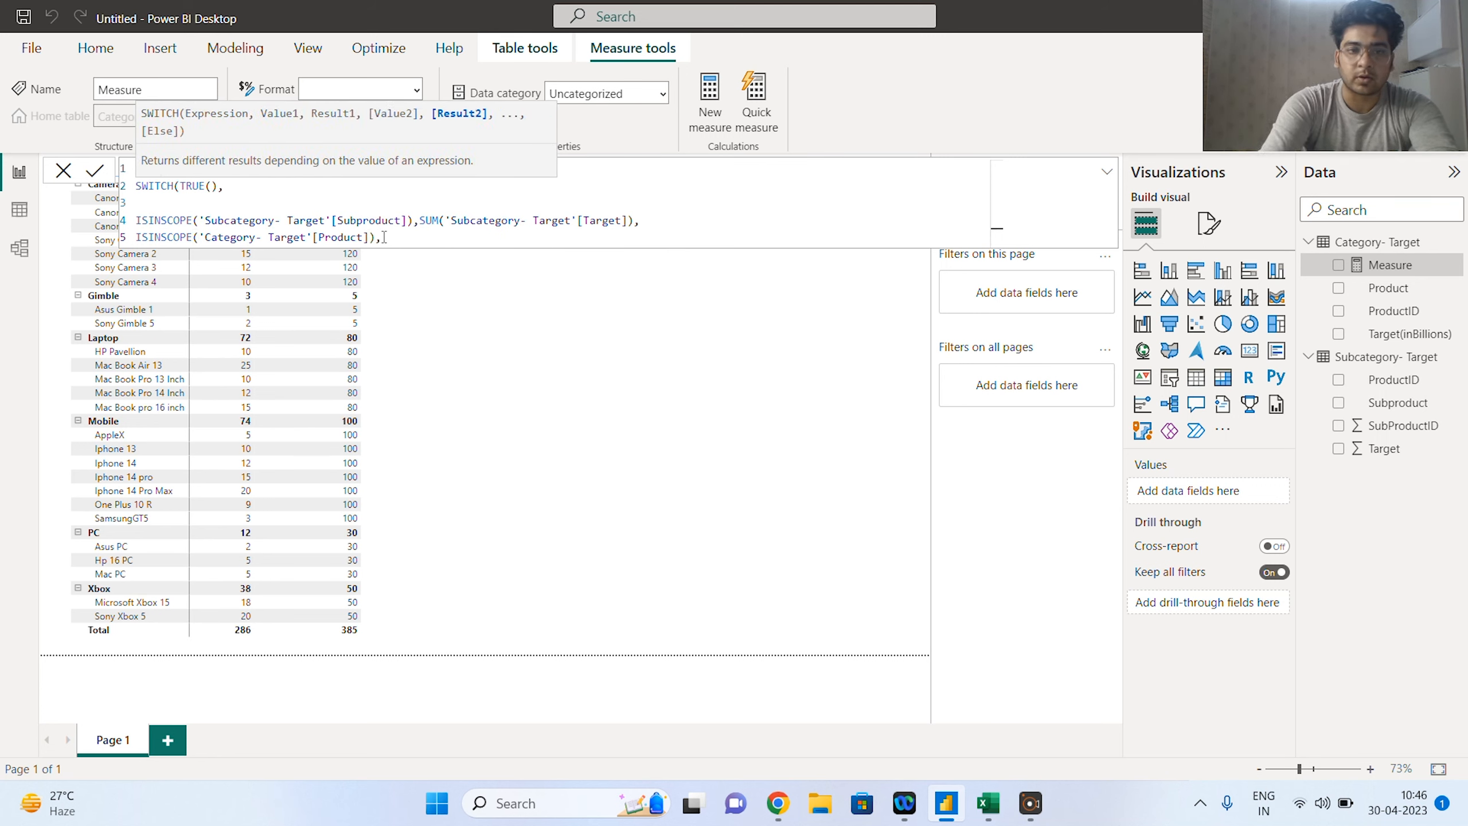
Step: Give the Product condition the result SUM('Category- Target'[Target(inBillions)]), close the SWITCH function and commit the Targets measure
text(SUM()
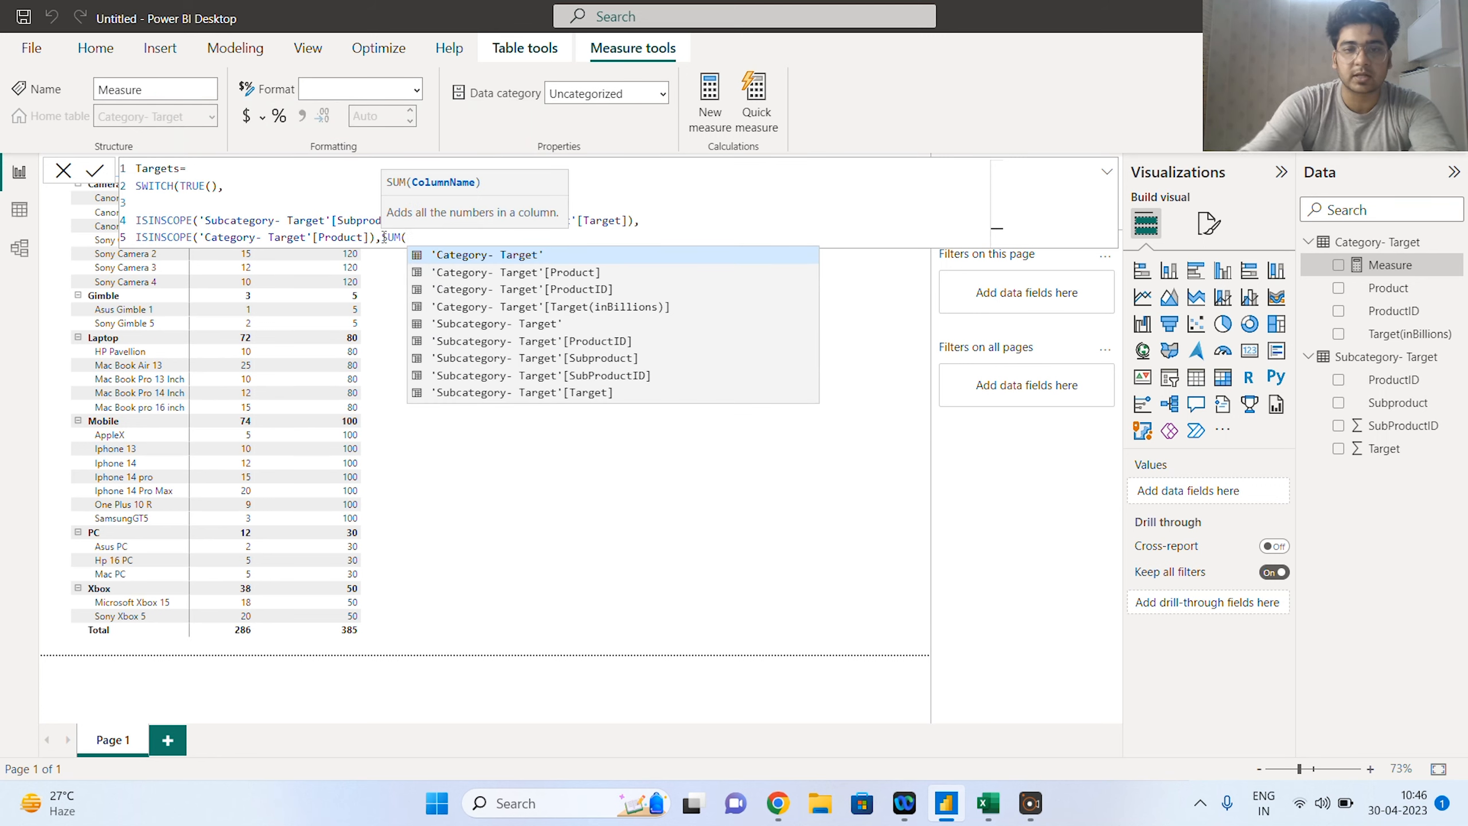
text(tar)
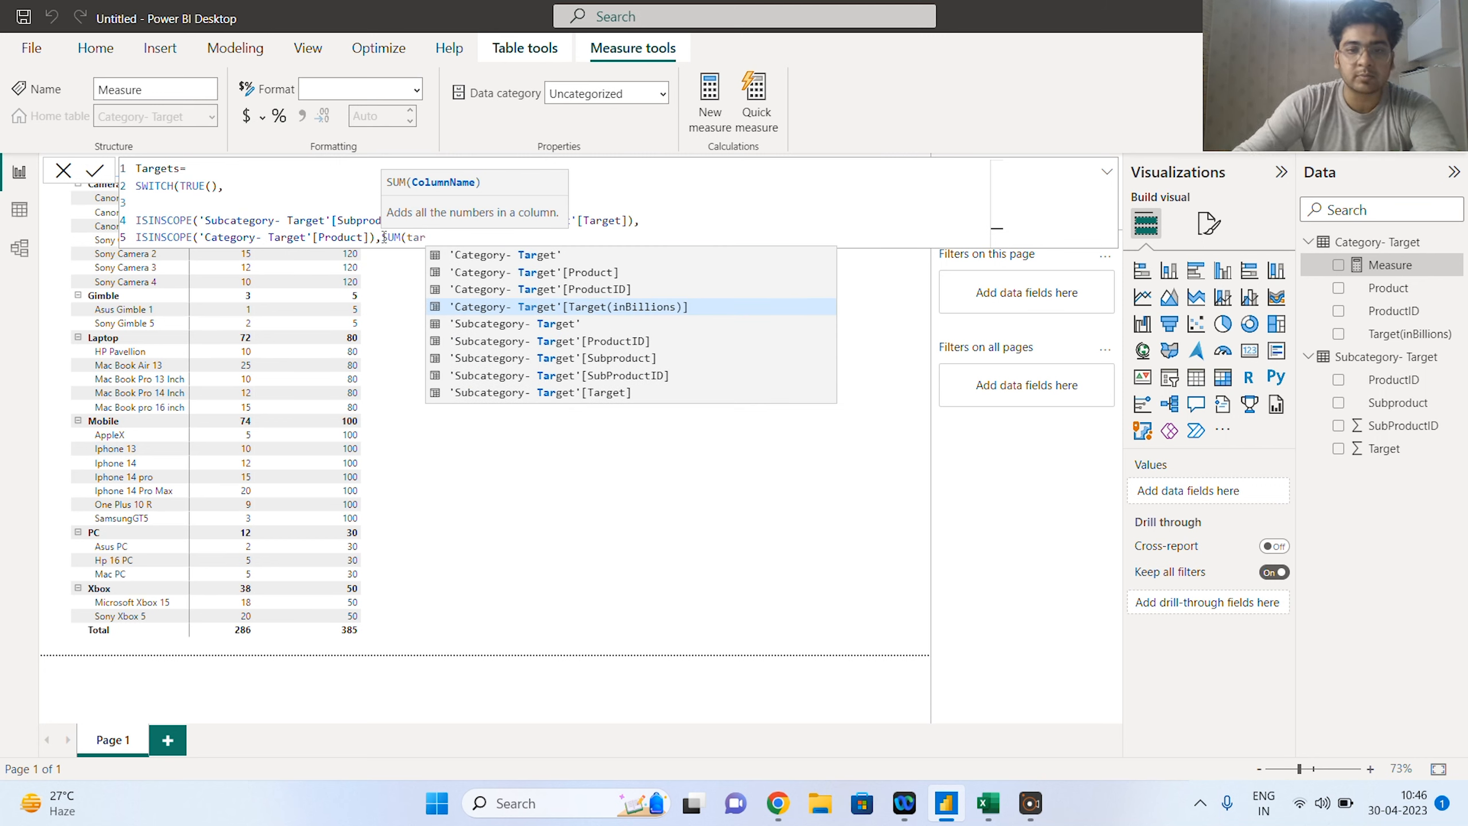
click(585, 306)
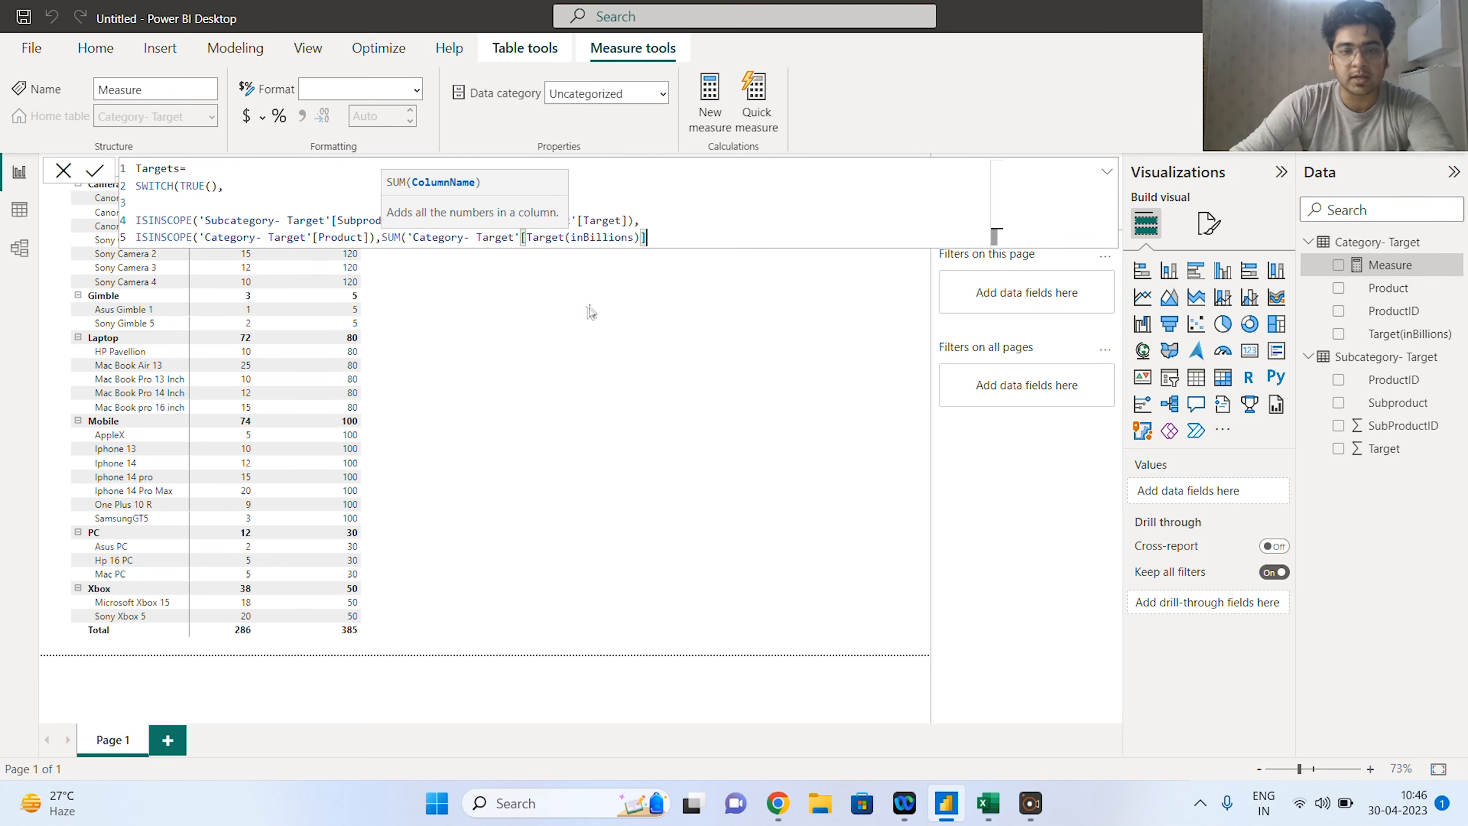
text()))
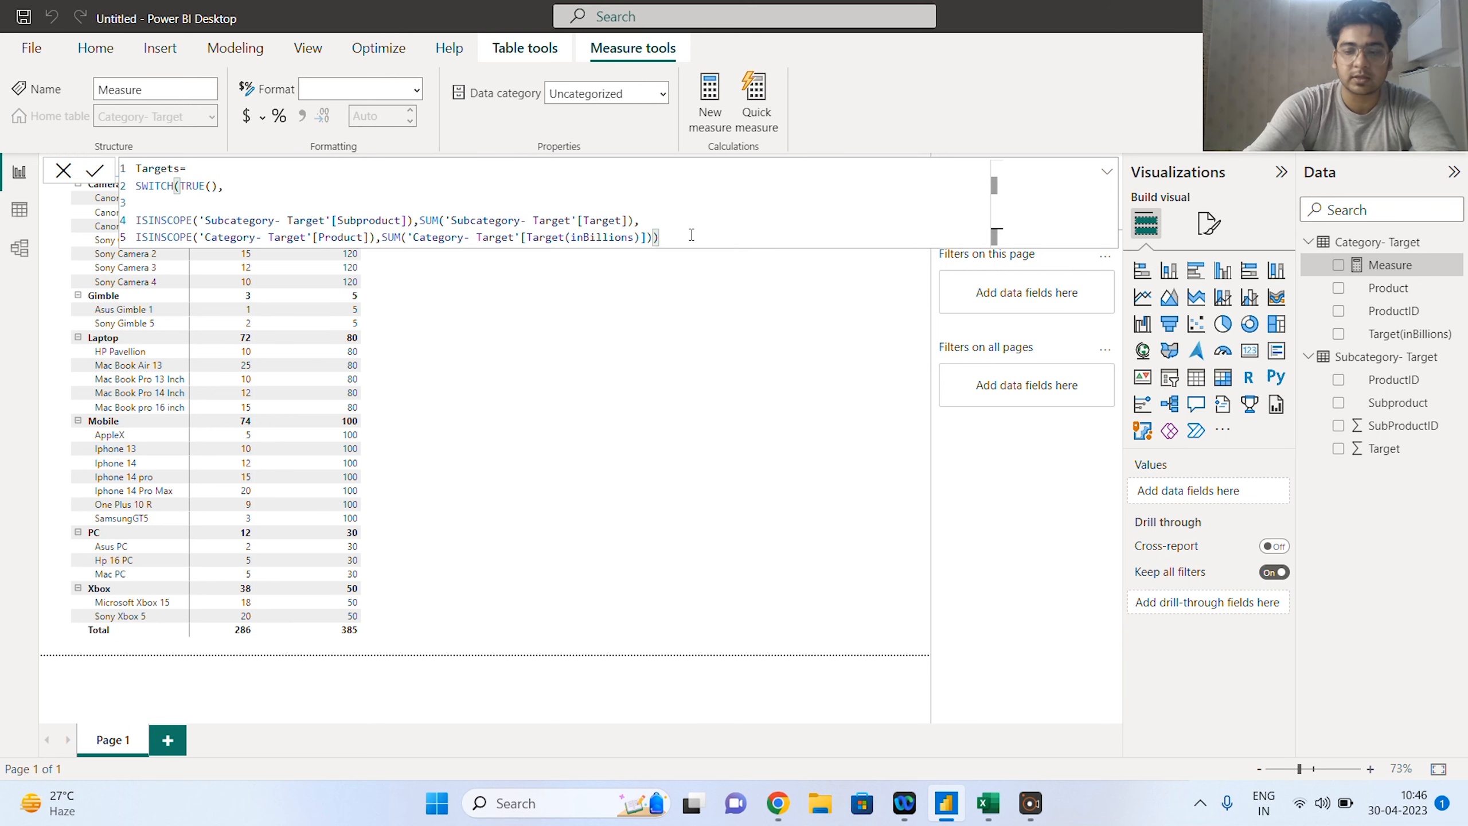
key(Return)
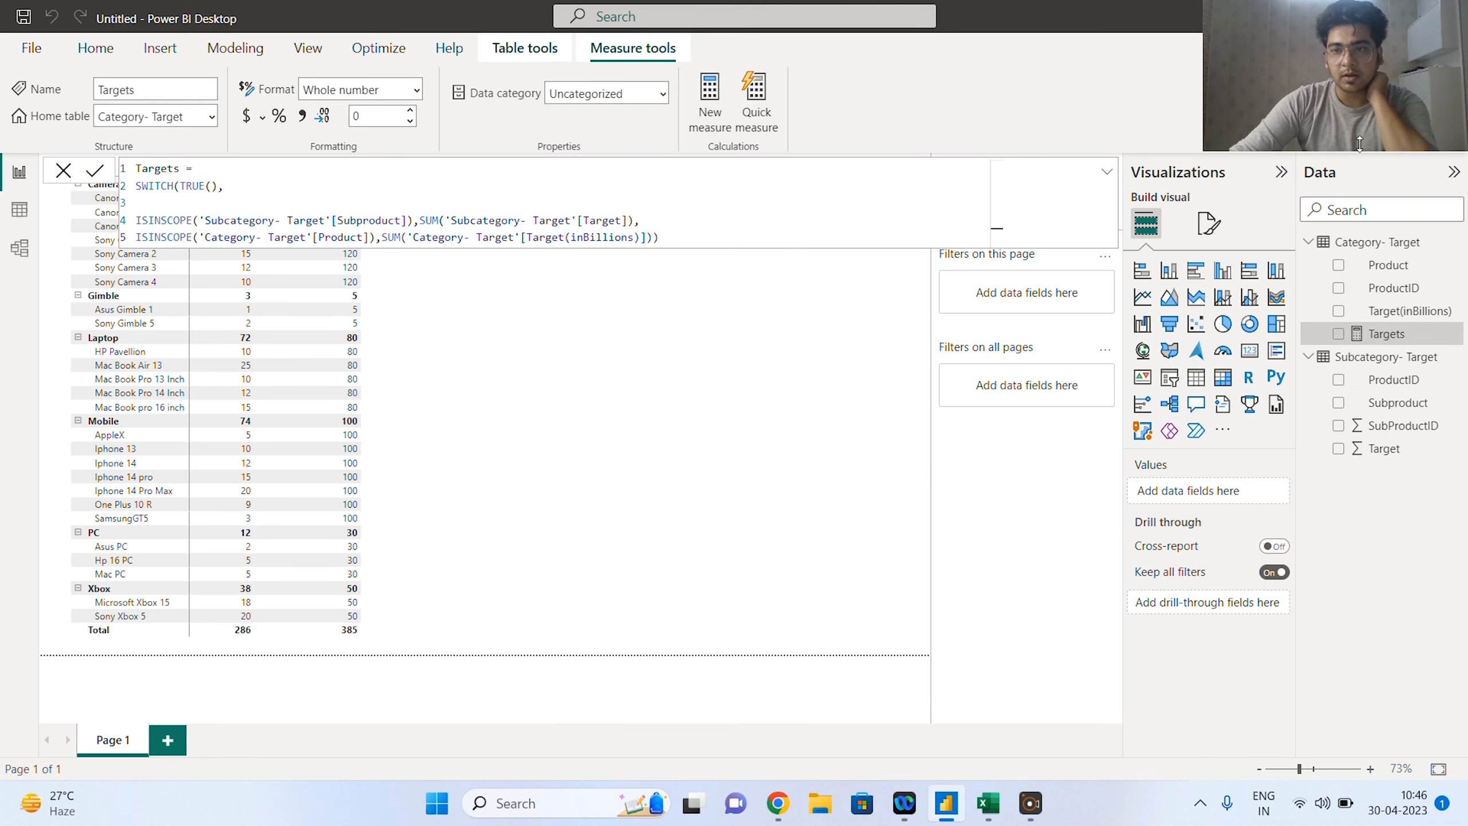
Step: Widen the matrix to roughly double its width on the page and add the Targets measure as its third value
click(1349, 244)
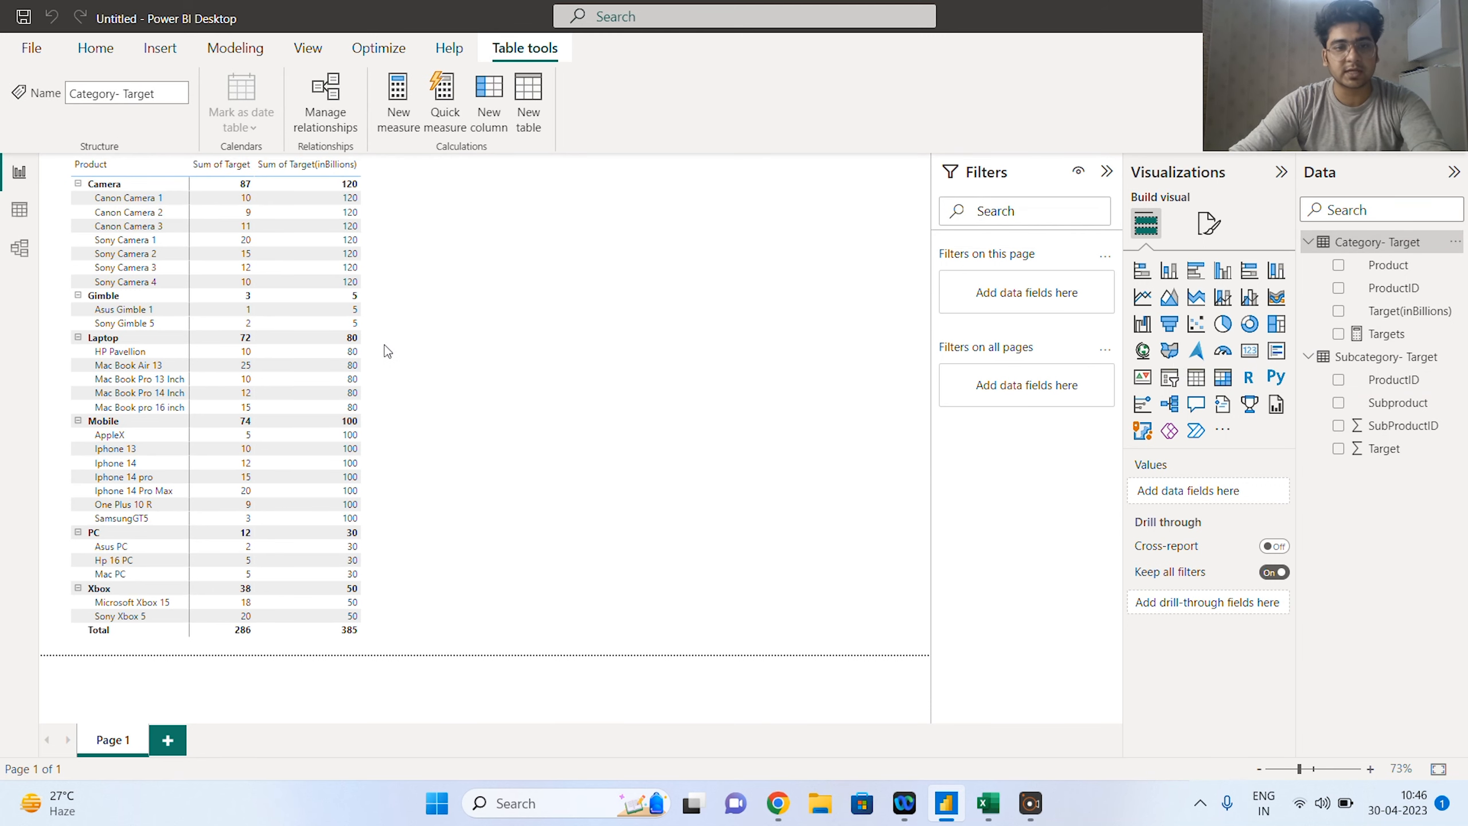
click(373, 362)
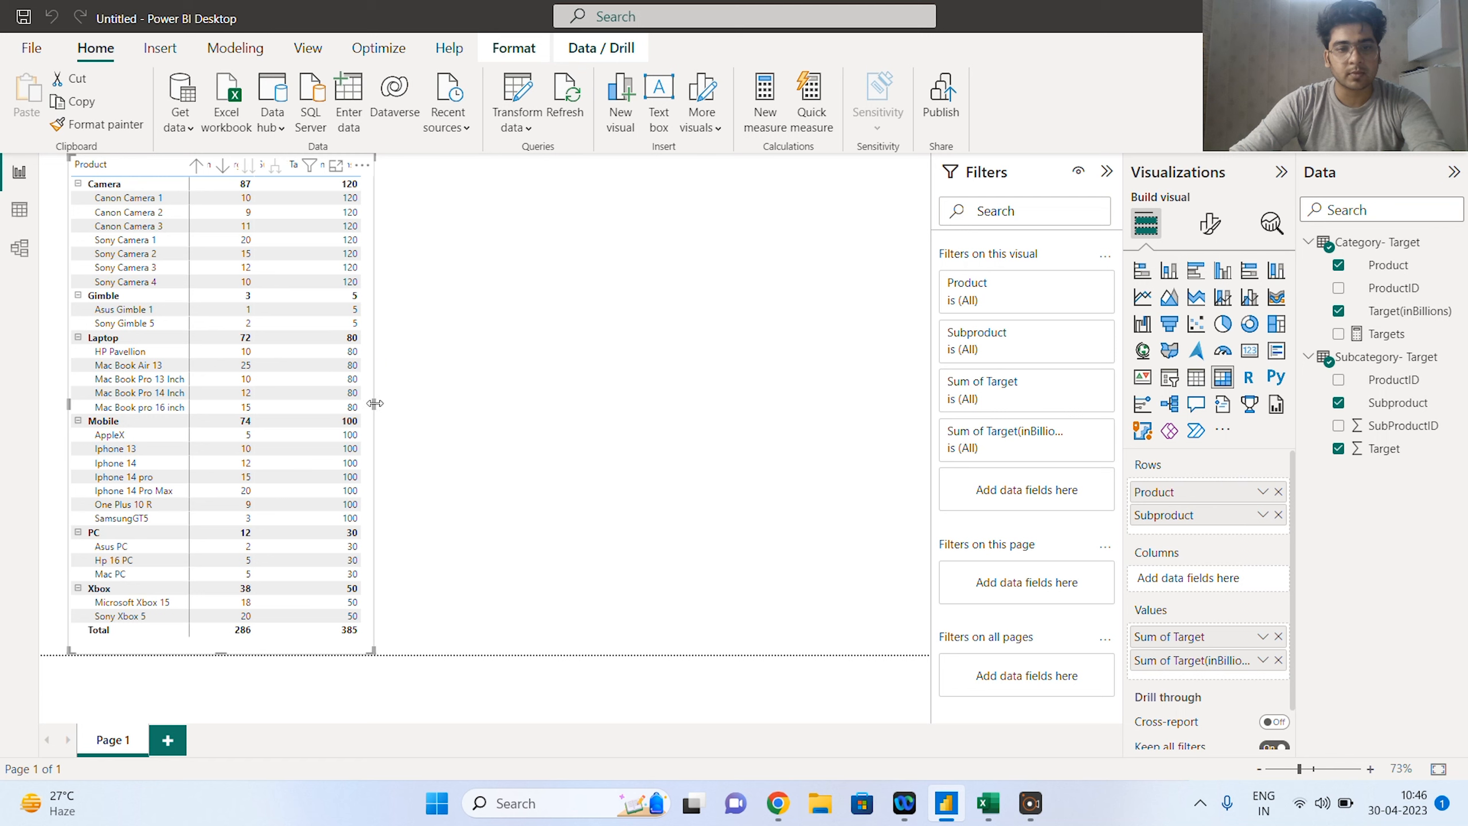
drag(371, 407, 590, 400)
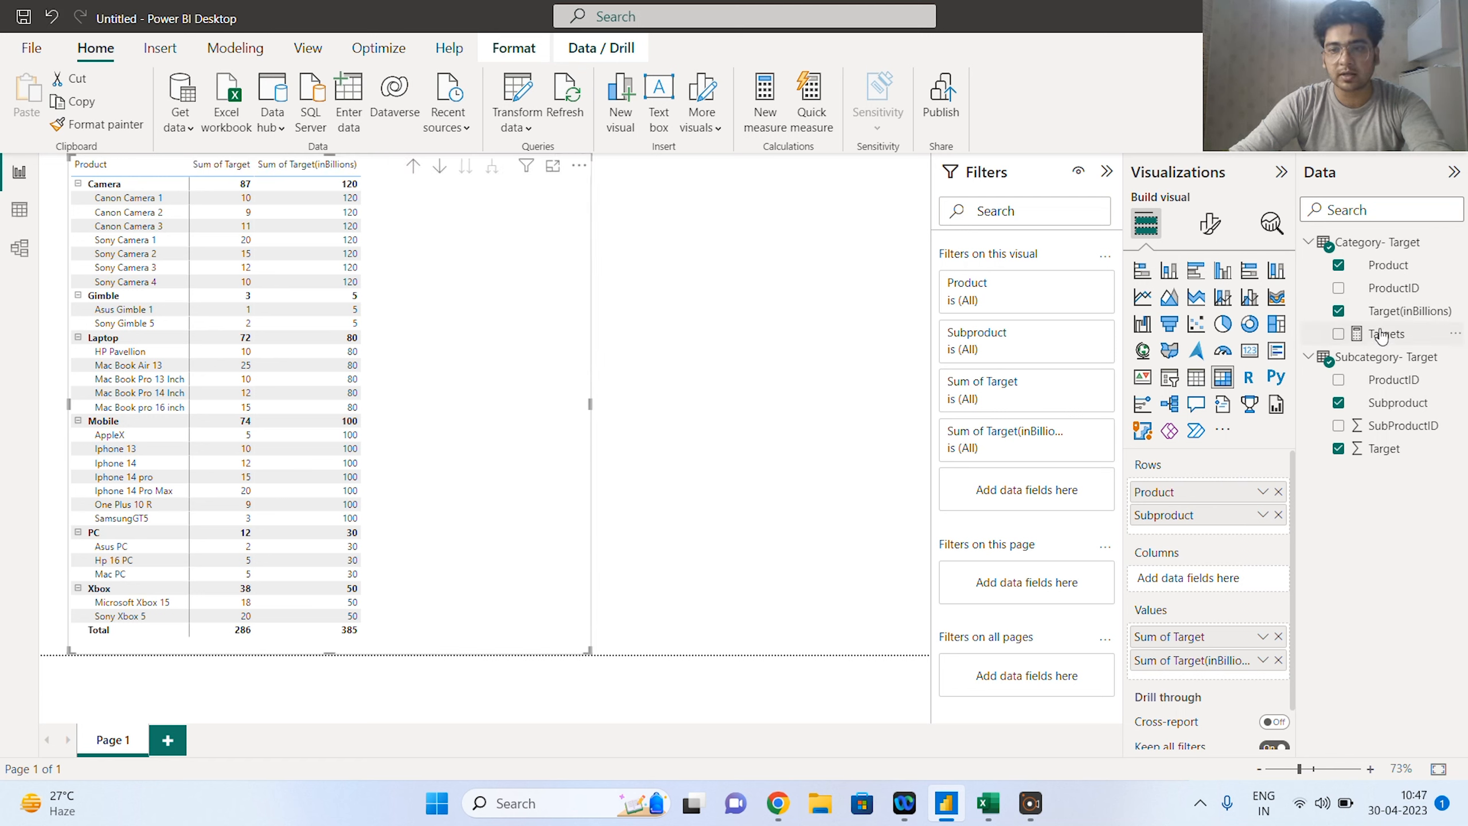
drag(1382, 334, 1231, 675)
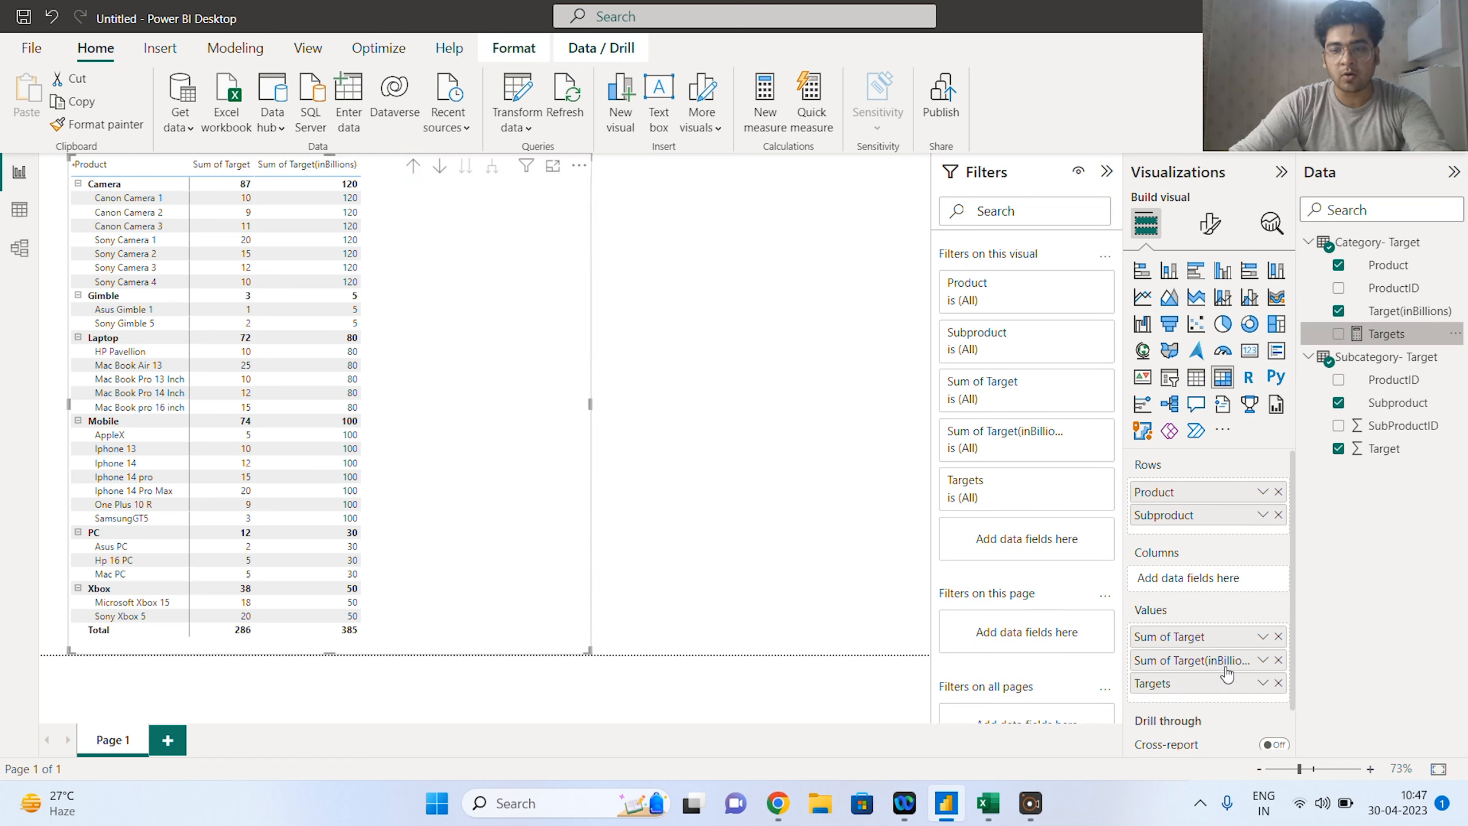